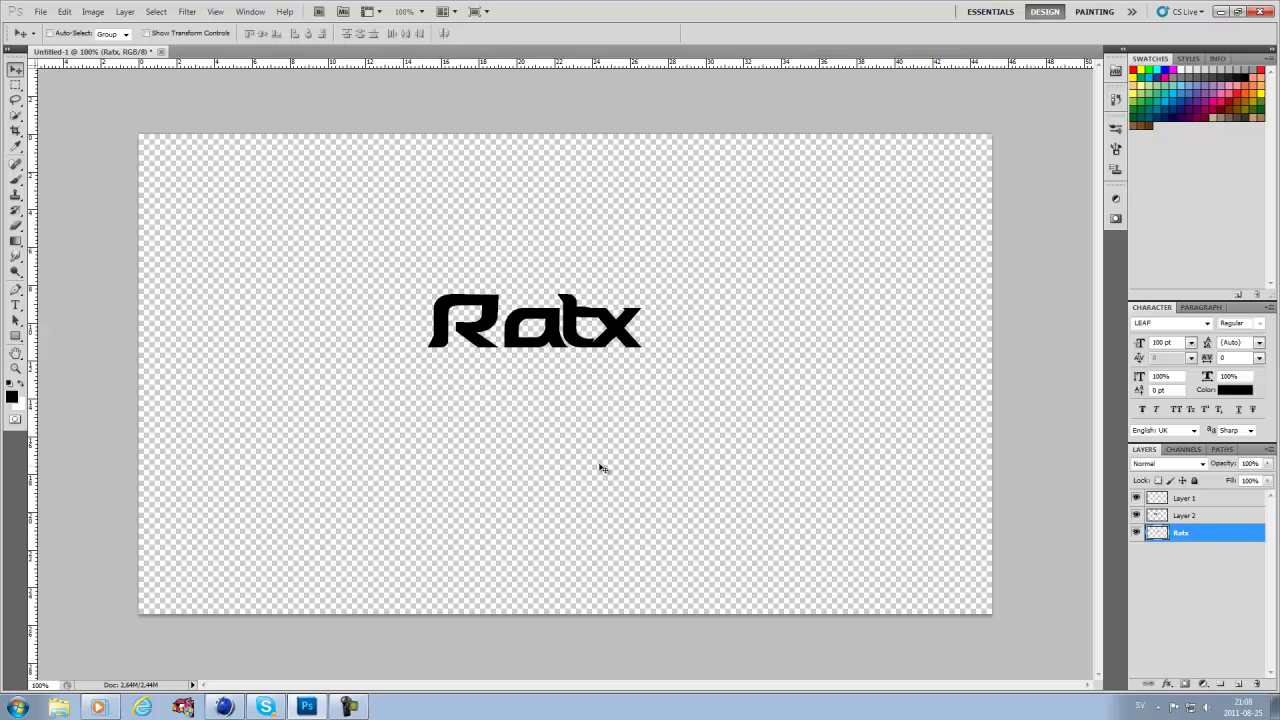
- Merge Layer 1, Layer 2 and the Ratx layer into a single layer
left_click(1180, 516)
left_click(1177, 504)
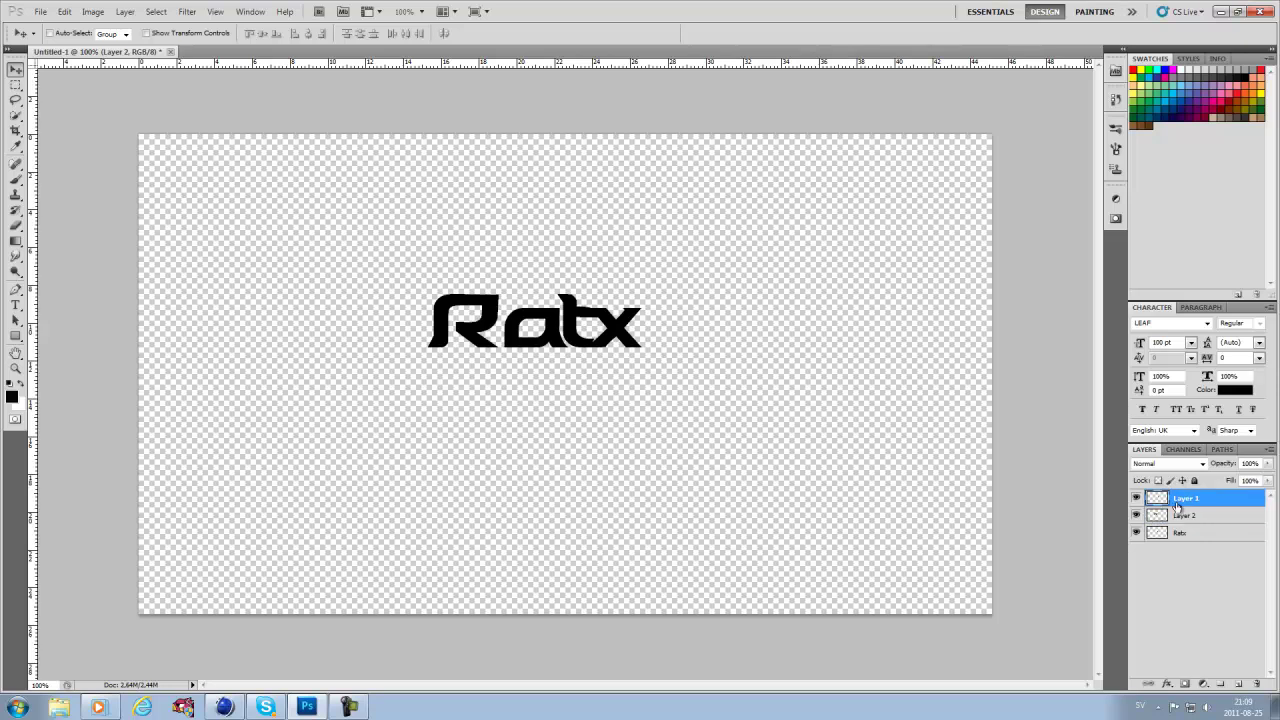
left_click(1176, 516)
left_click(1176, 533)
left_click(1176, 516)
left_click(1177, 500)
left_click(1182, 515, "shift")
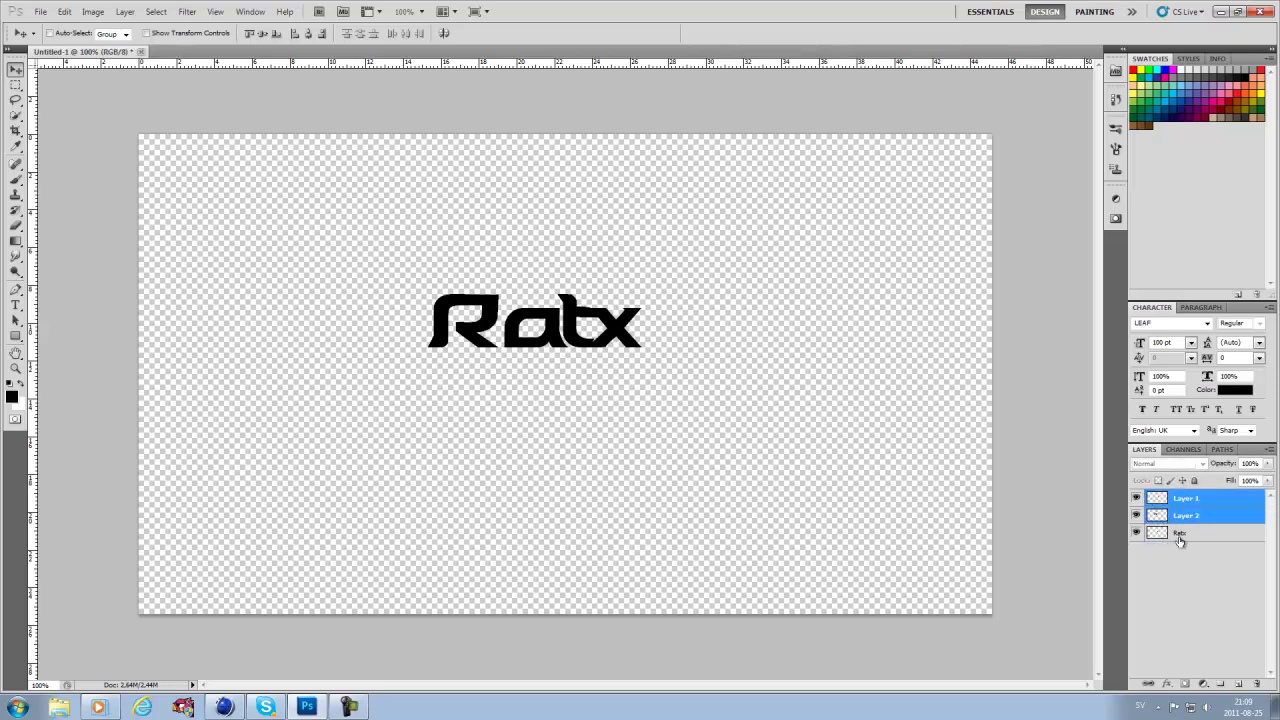
left_click(1180, 535, "shift")
right_click(1183, 503)
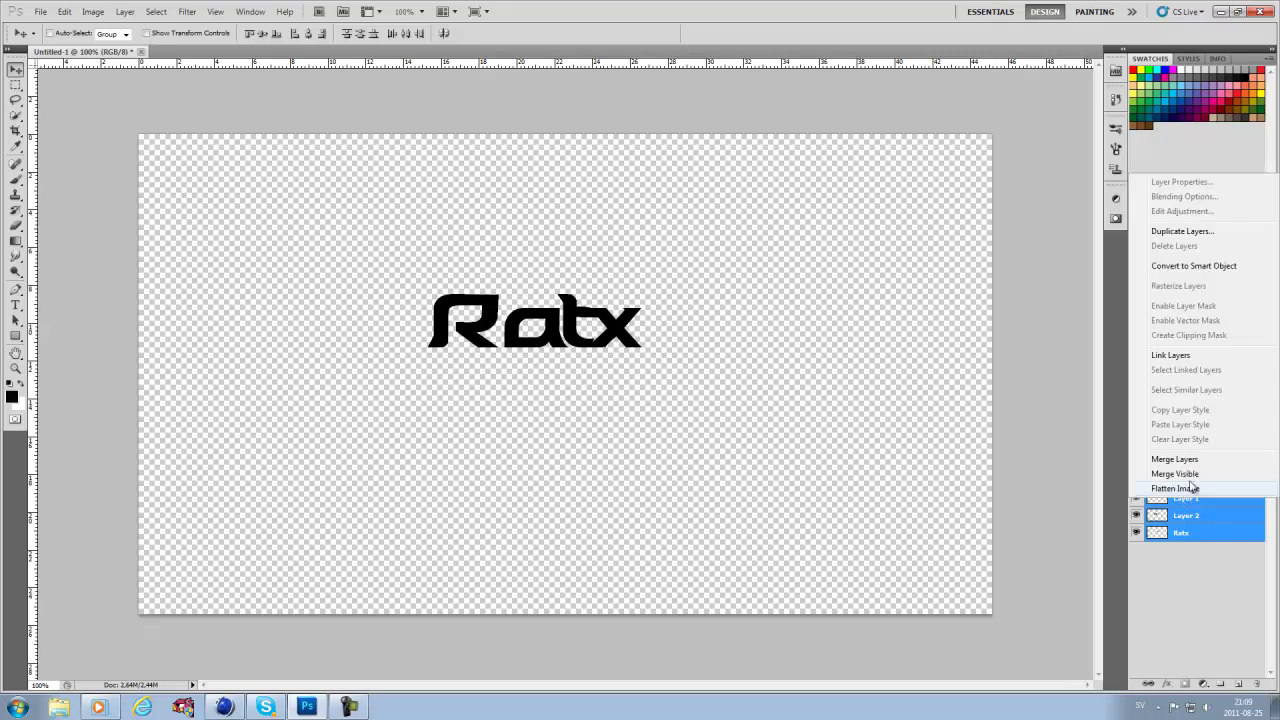
left_click(1195, 465)
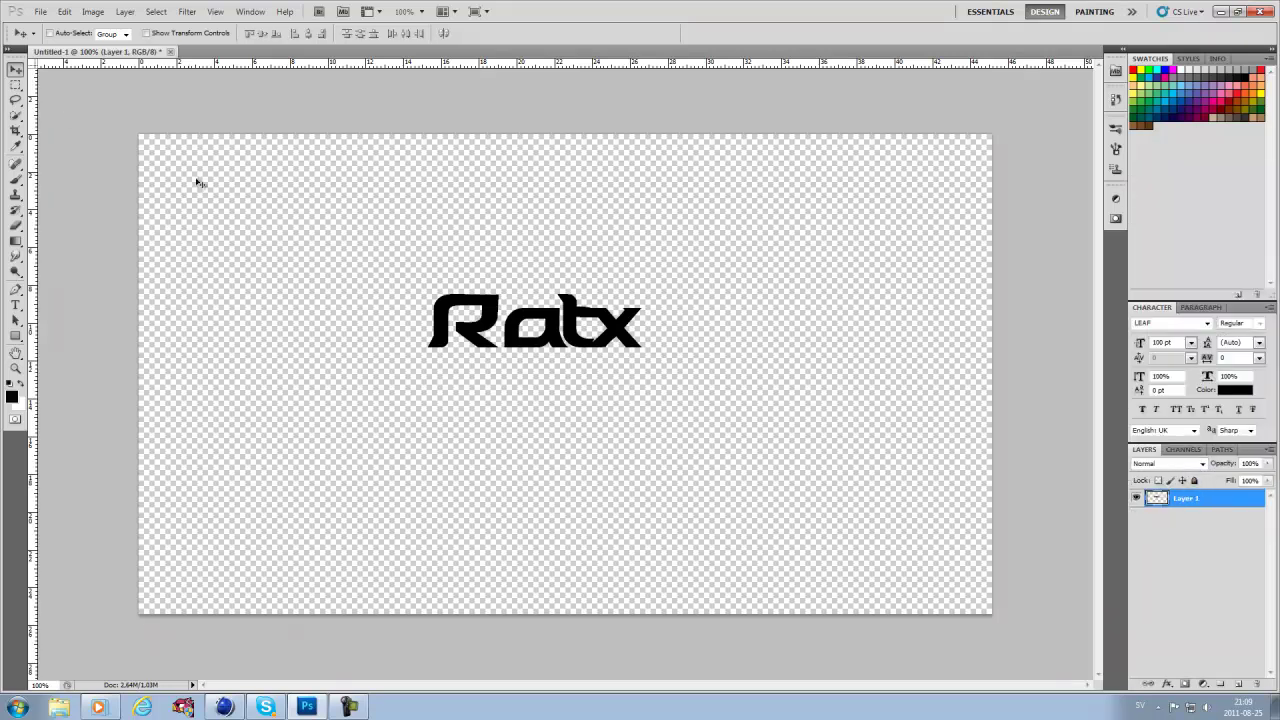
- Reposition the Ratx lettering and convert its outline selection to a work path with a tolerance of 2.0 pixels
left_click_drag(404, 323, 519, 302)
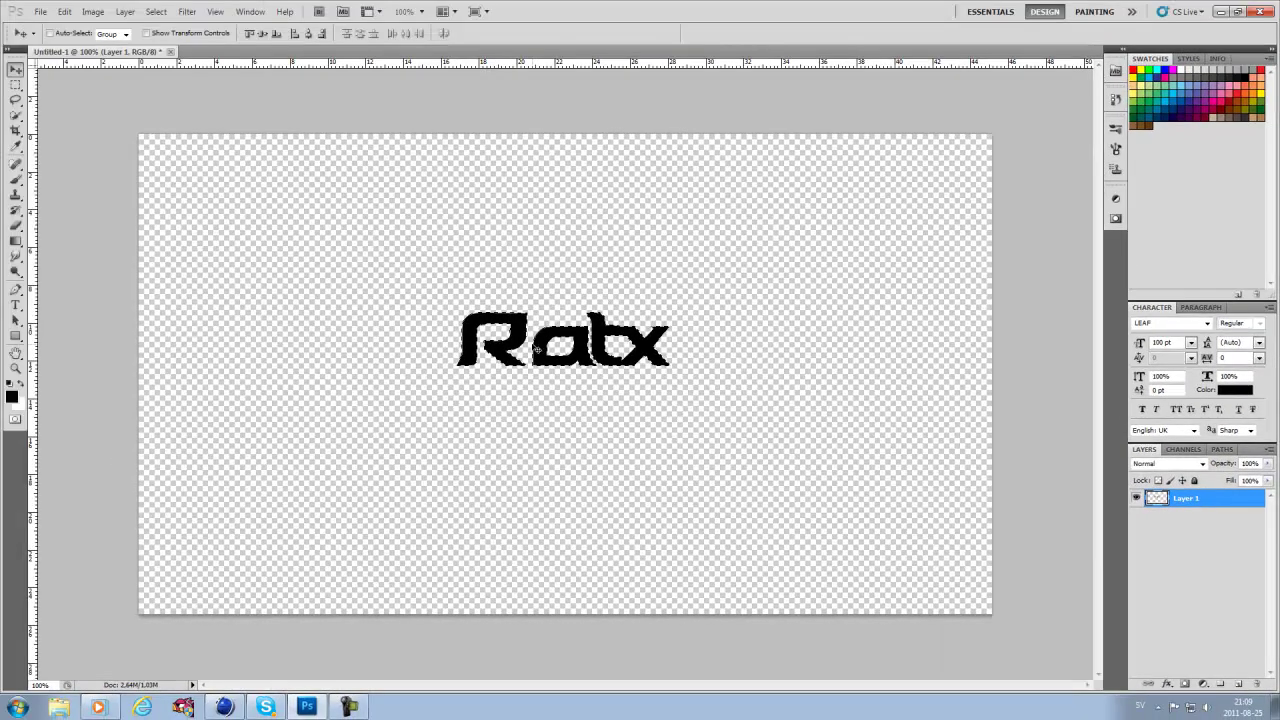
left_click(15, 87)
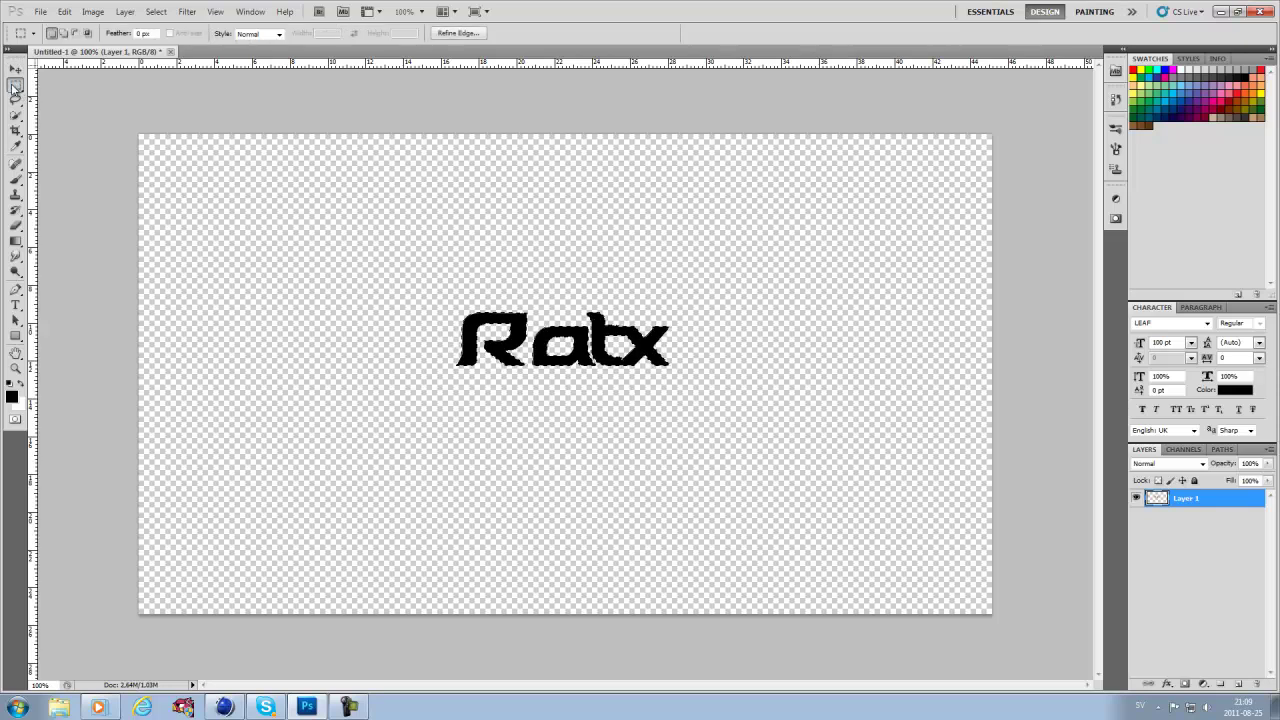
right_click(471, 332)
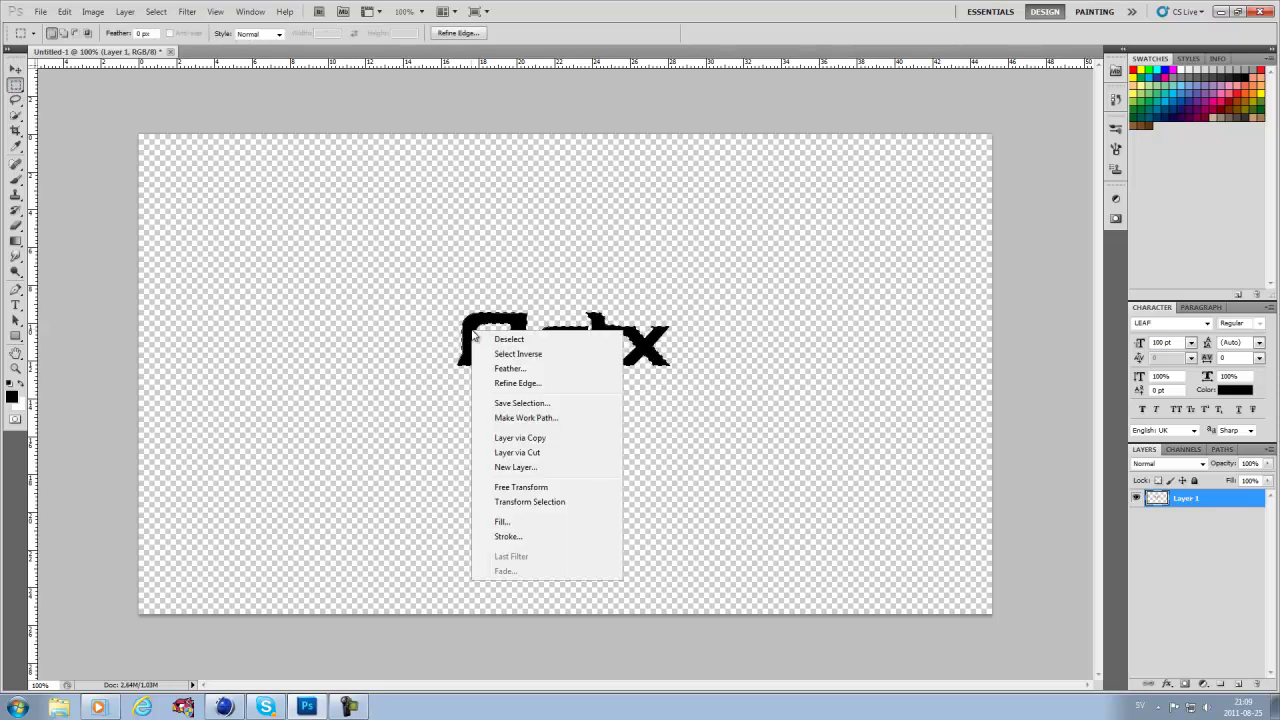
left_click(523, 418)
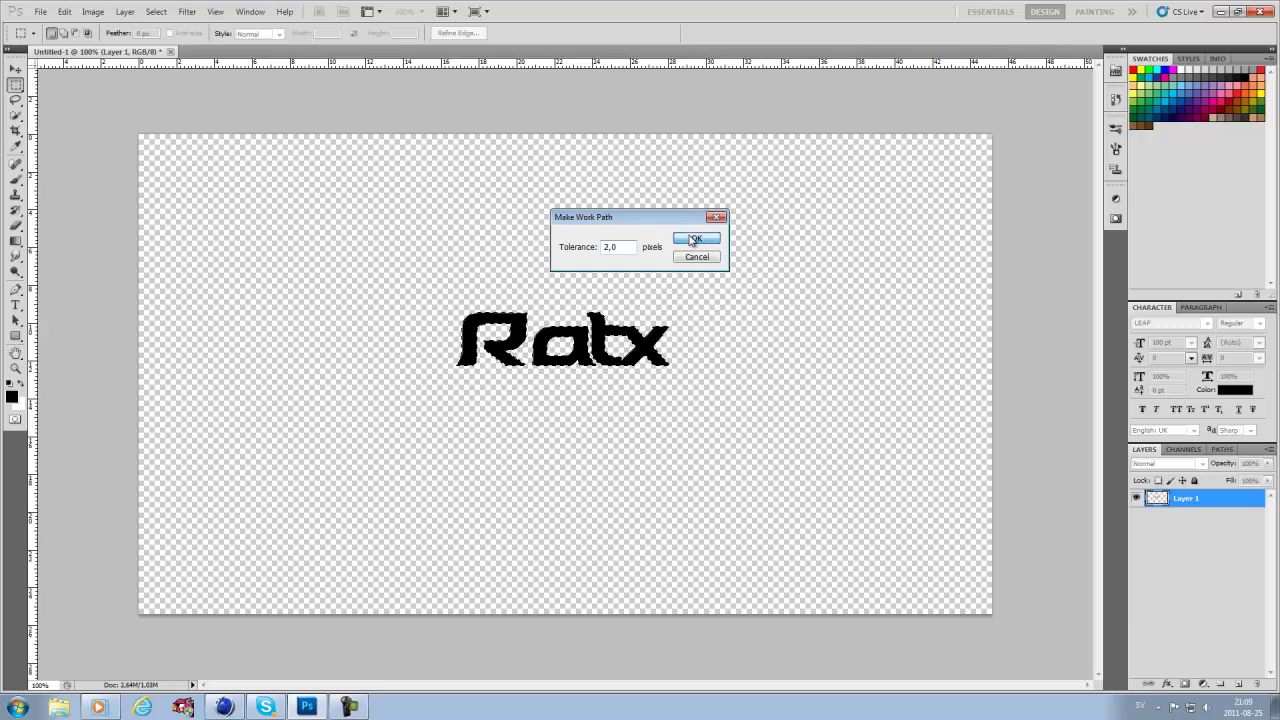
left_click(700, 239)
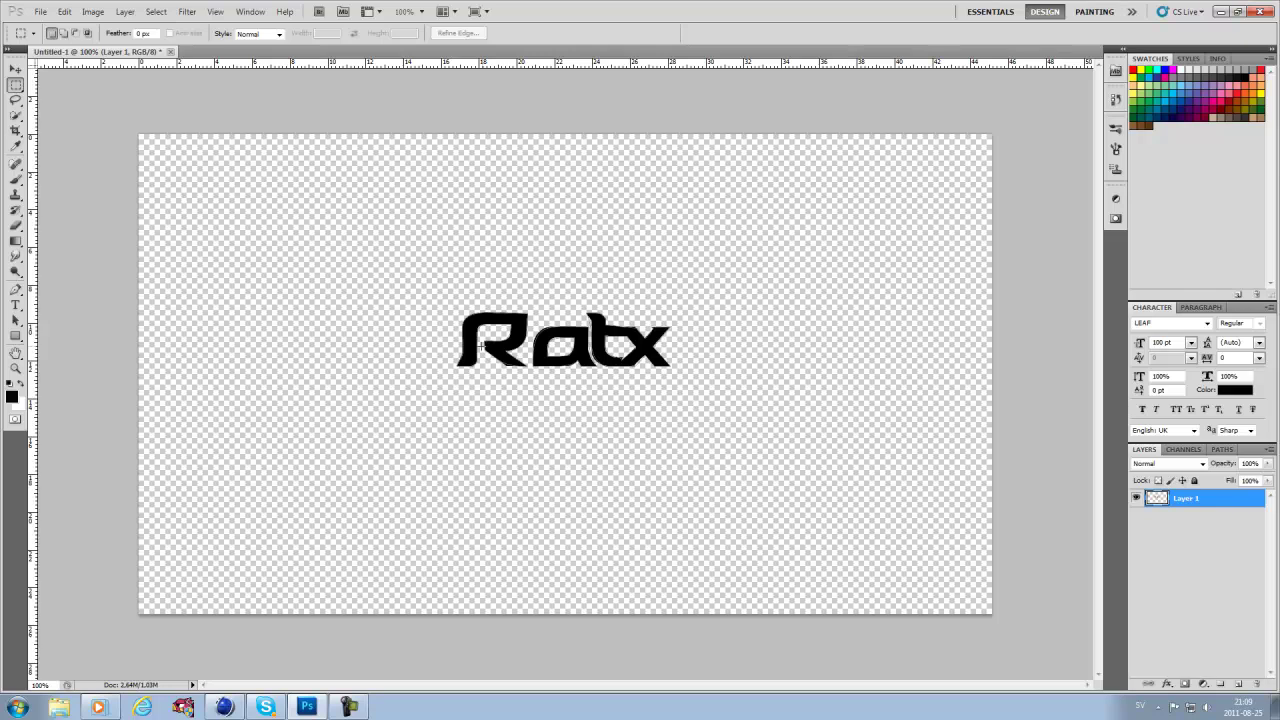
- Export the Work Path to an Adobe Illustrator file named "Test Text to Cinema 4d" in the Bilder folder
left_click(41, 11)
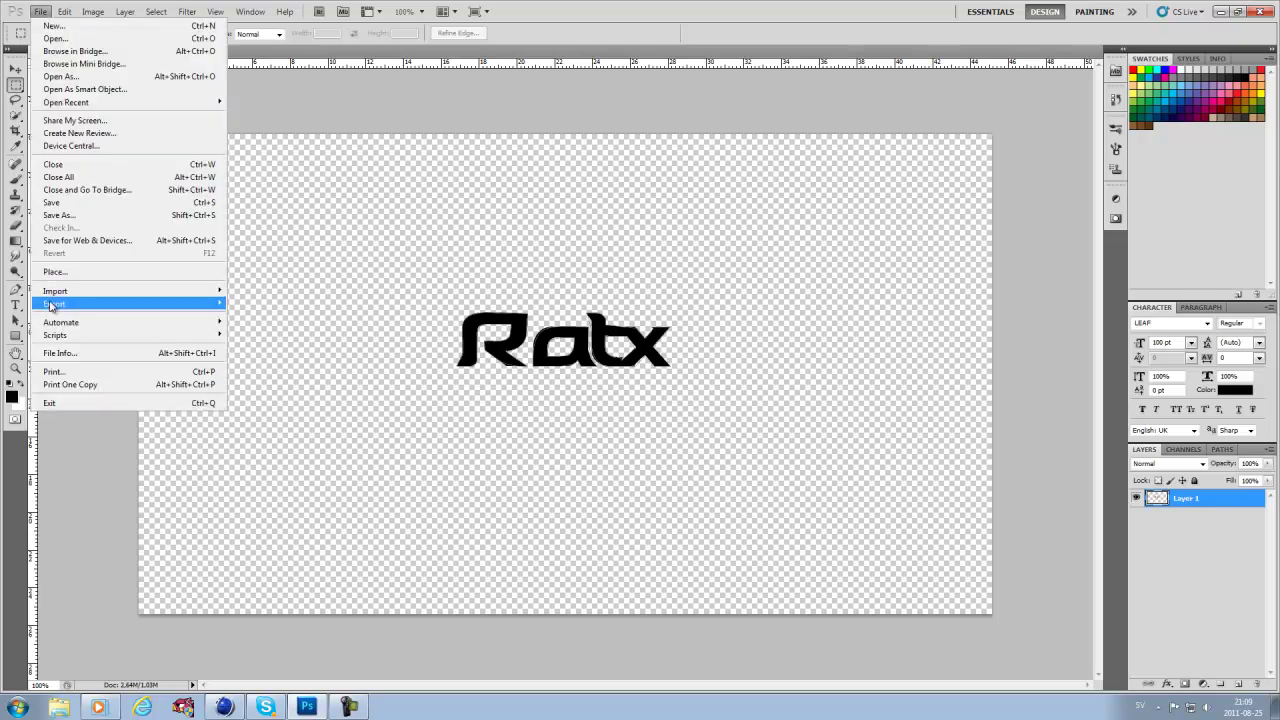
mouse_move(52, 304)
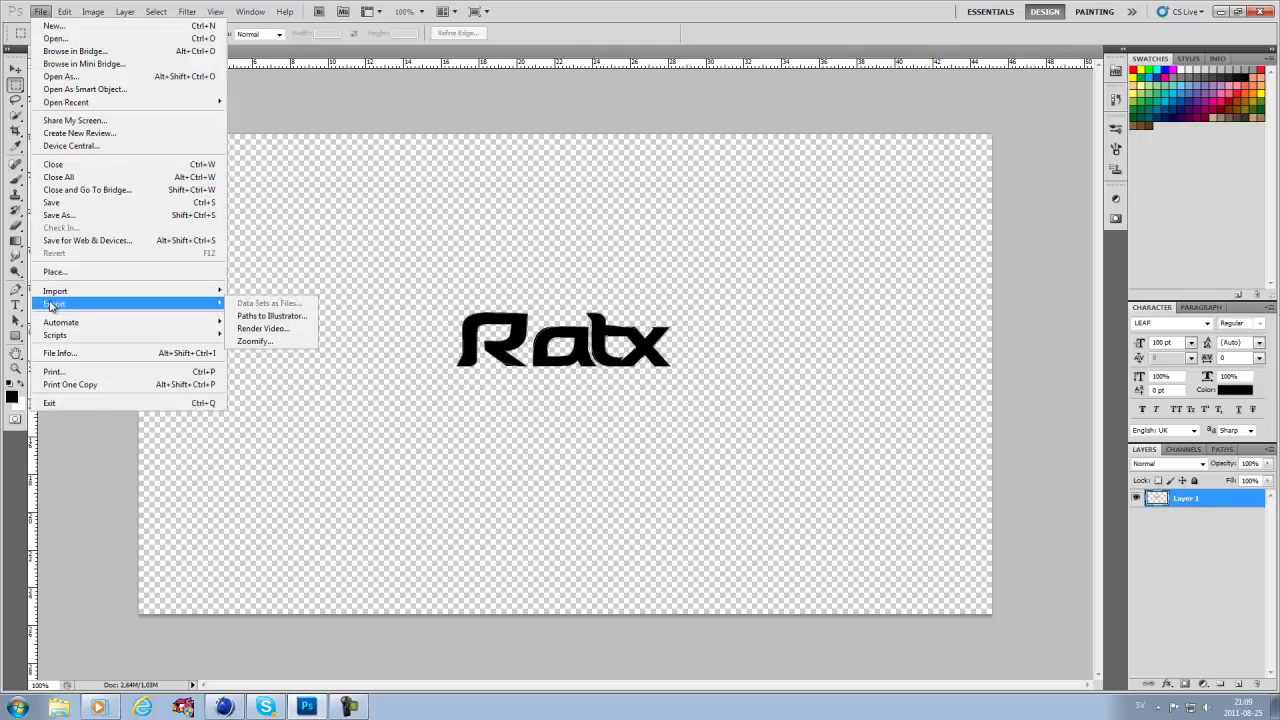
left_click(271, 318)
left_click(728, 239)
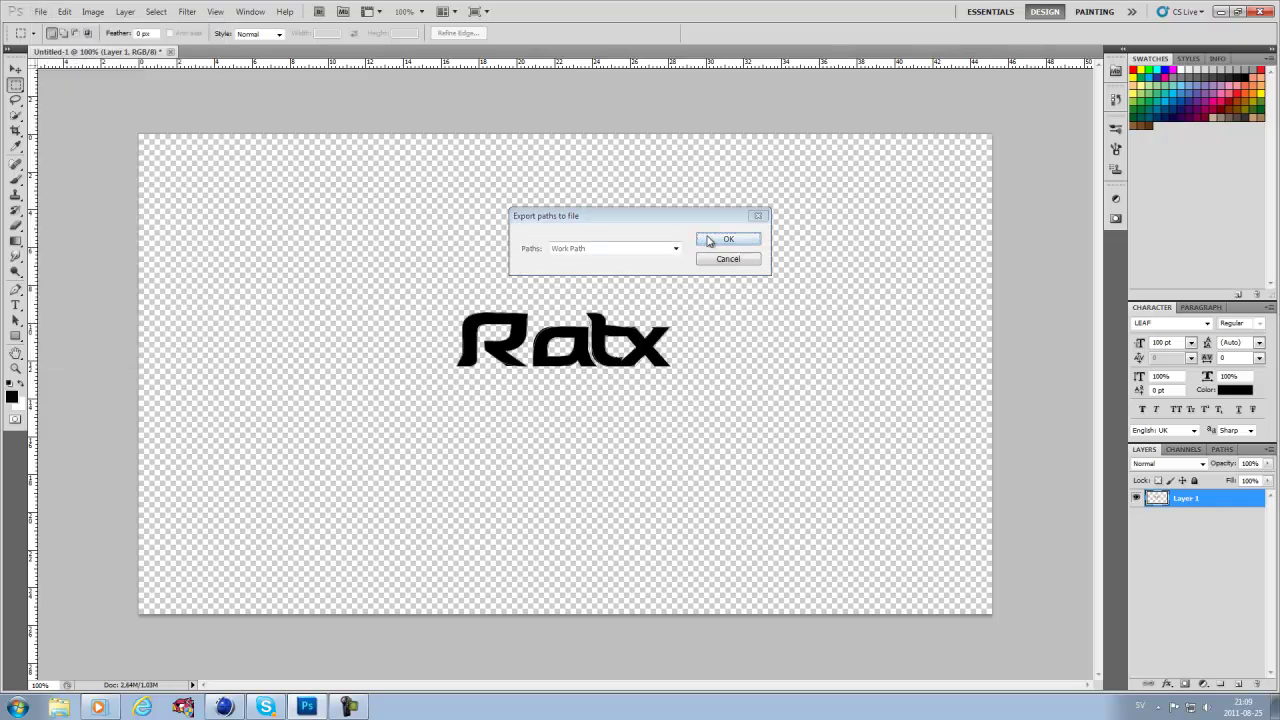
type("R")
key("BackSpace")
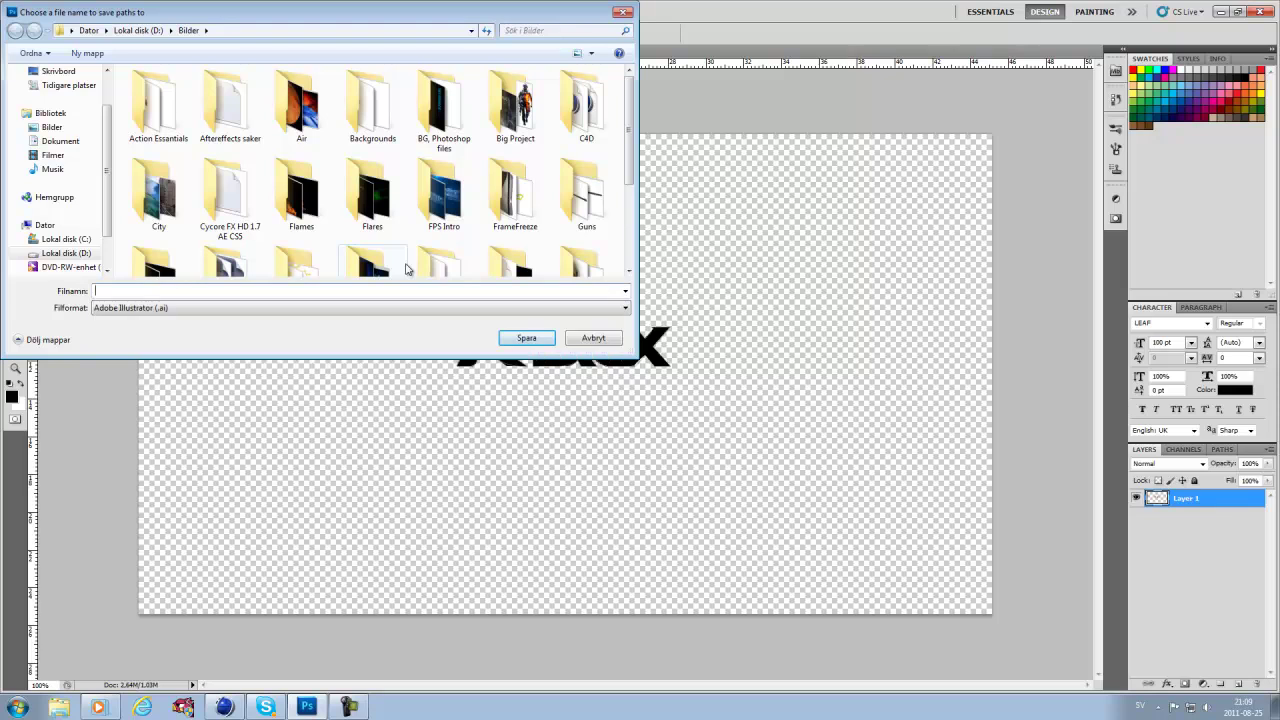
type("Test Text to Cinema 4d")
key("Return")
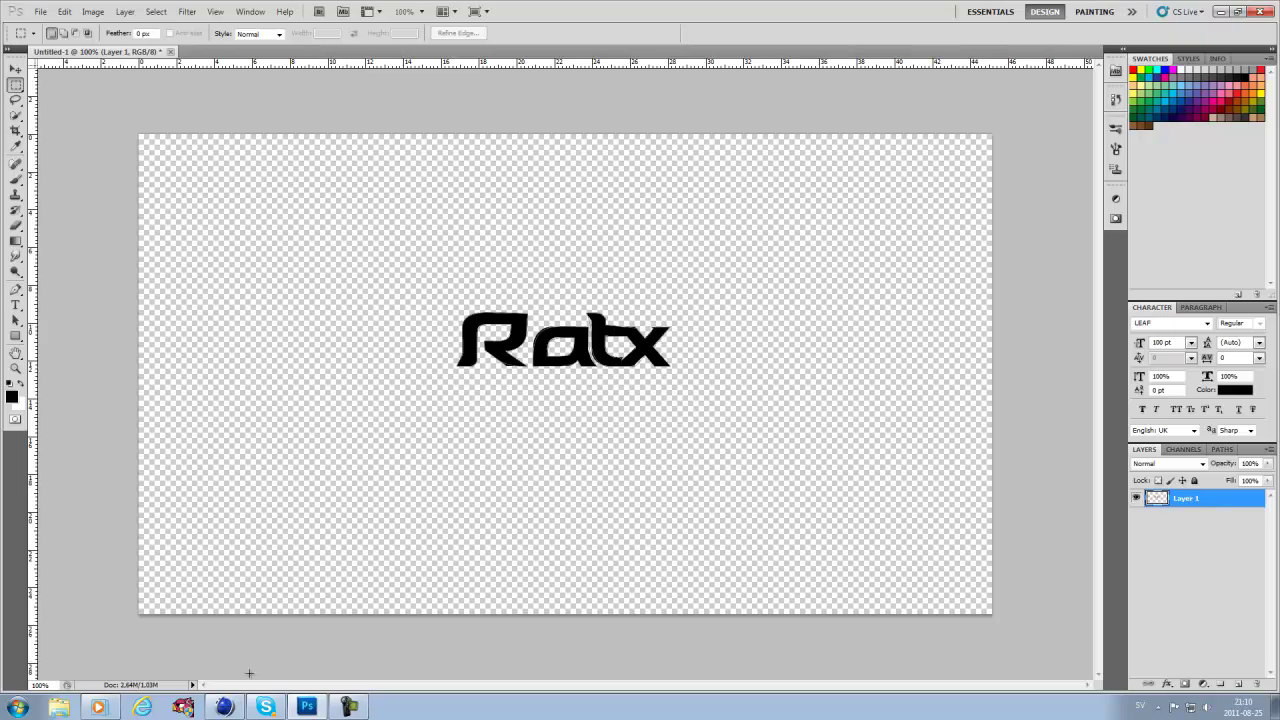
- Switch to CINEMA 4D and review the output page of the render settings
left_click(224, 707)
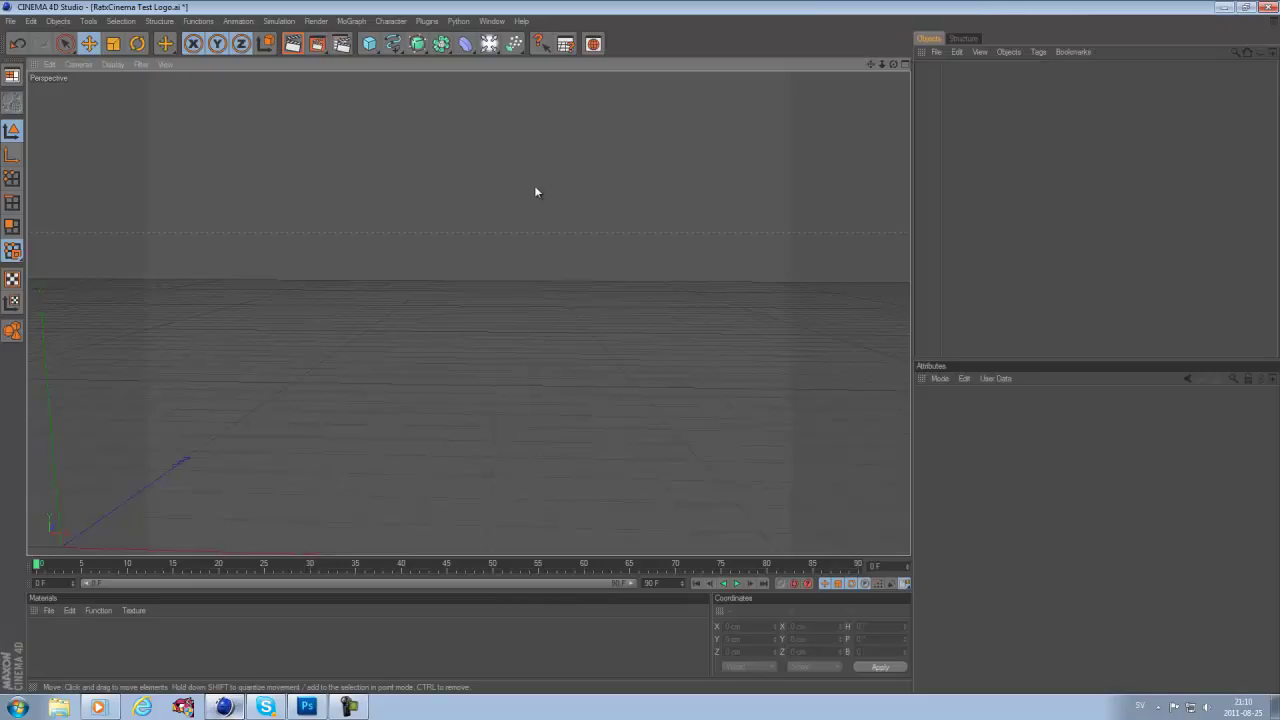
left_click(341, 43)
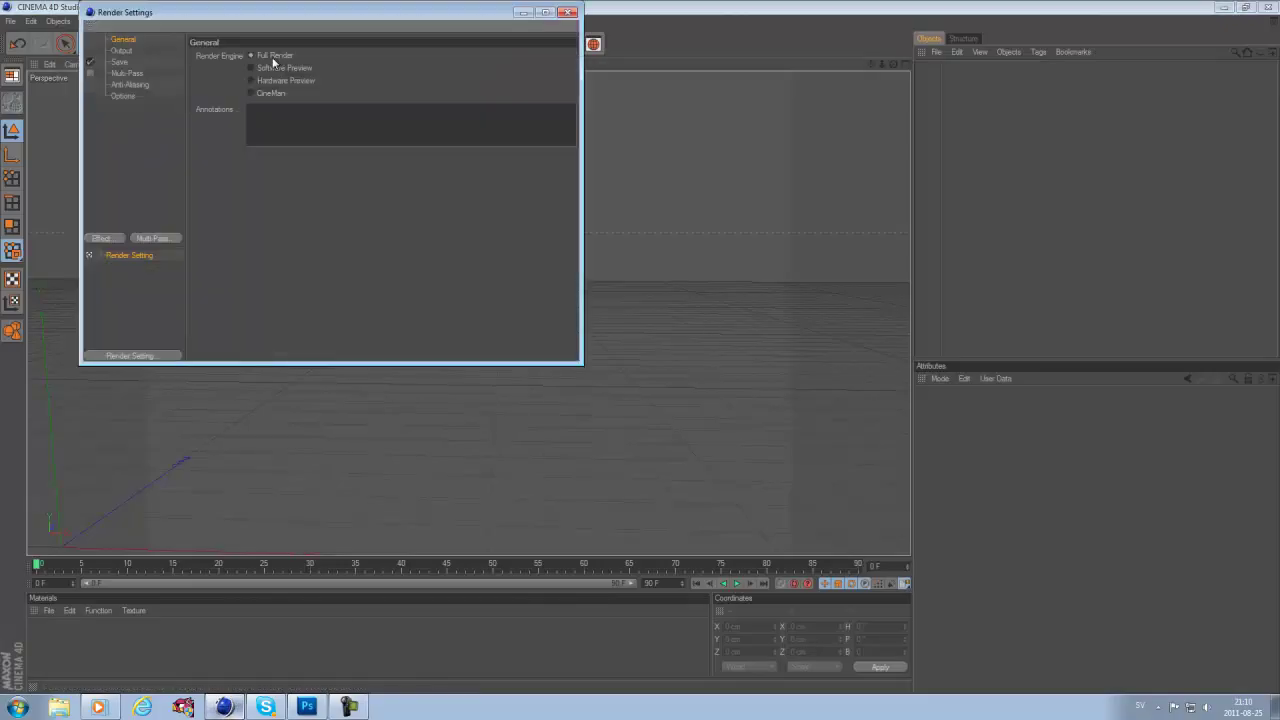
left_click(130, 50)
left_click(567, 12)
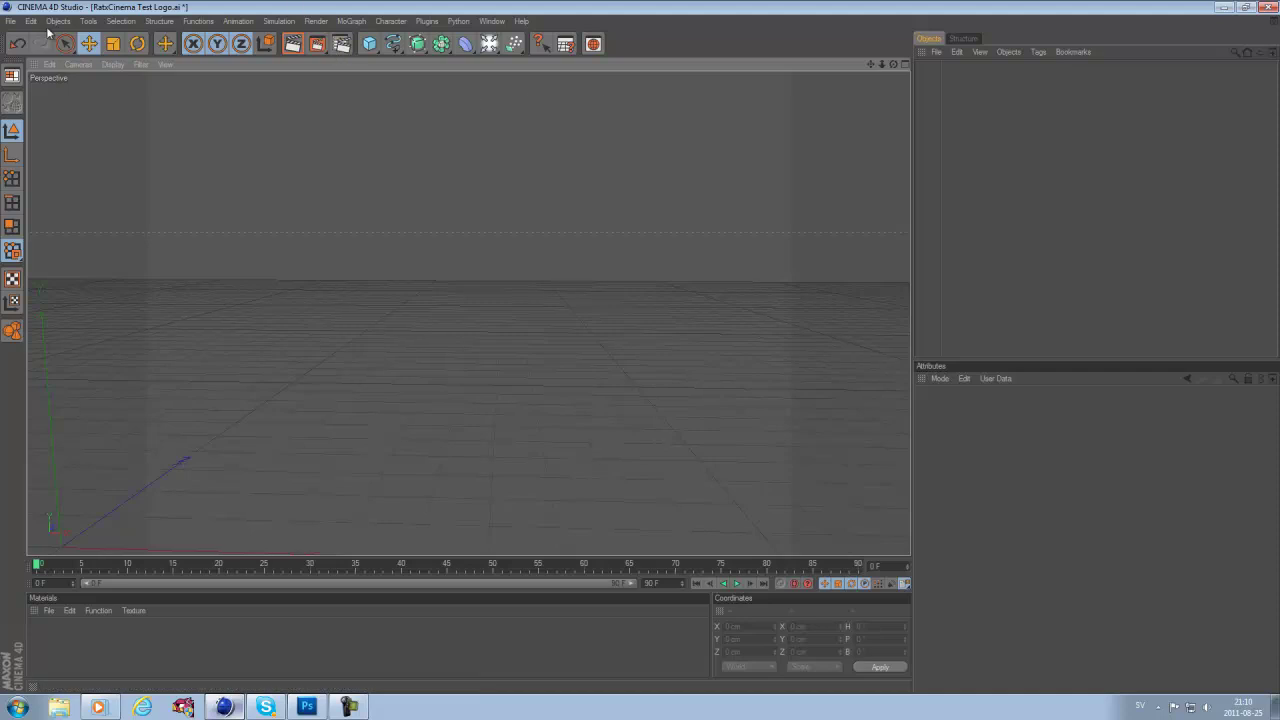
left_click(12, 21)
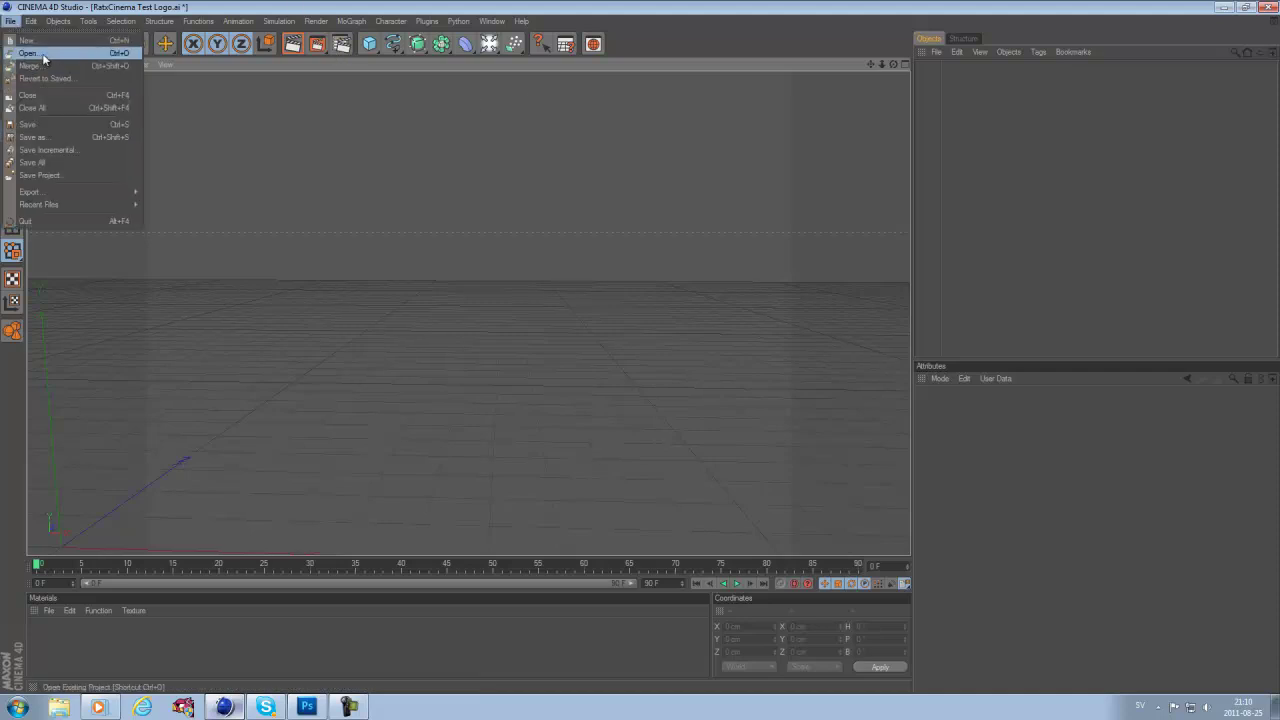
left_click(28, 53)
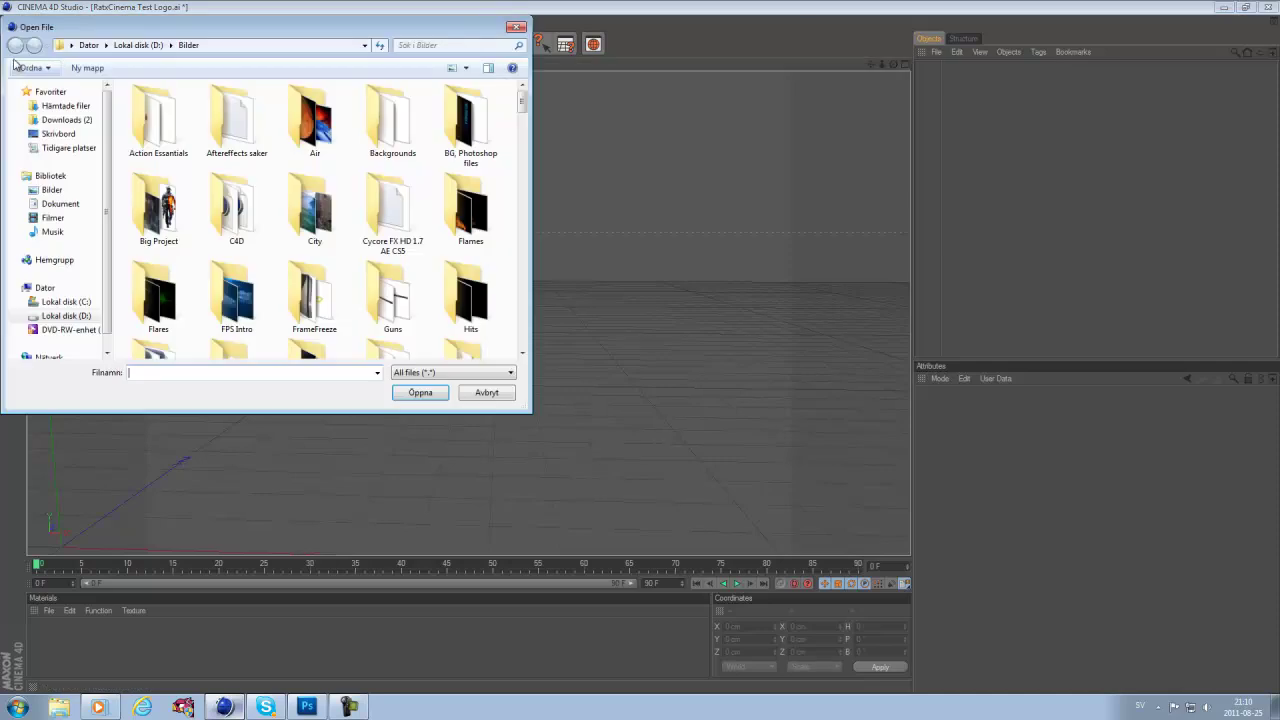
left_click(512, 28)
- Open "Test Text to Cinema 4d.ai" and import it in centimeters with Connect Splines enabled
left_click(12, 21)
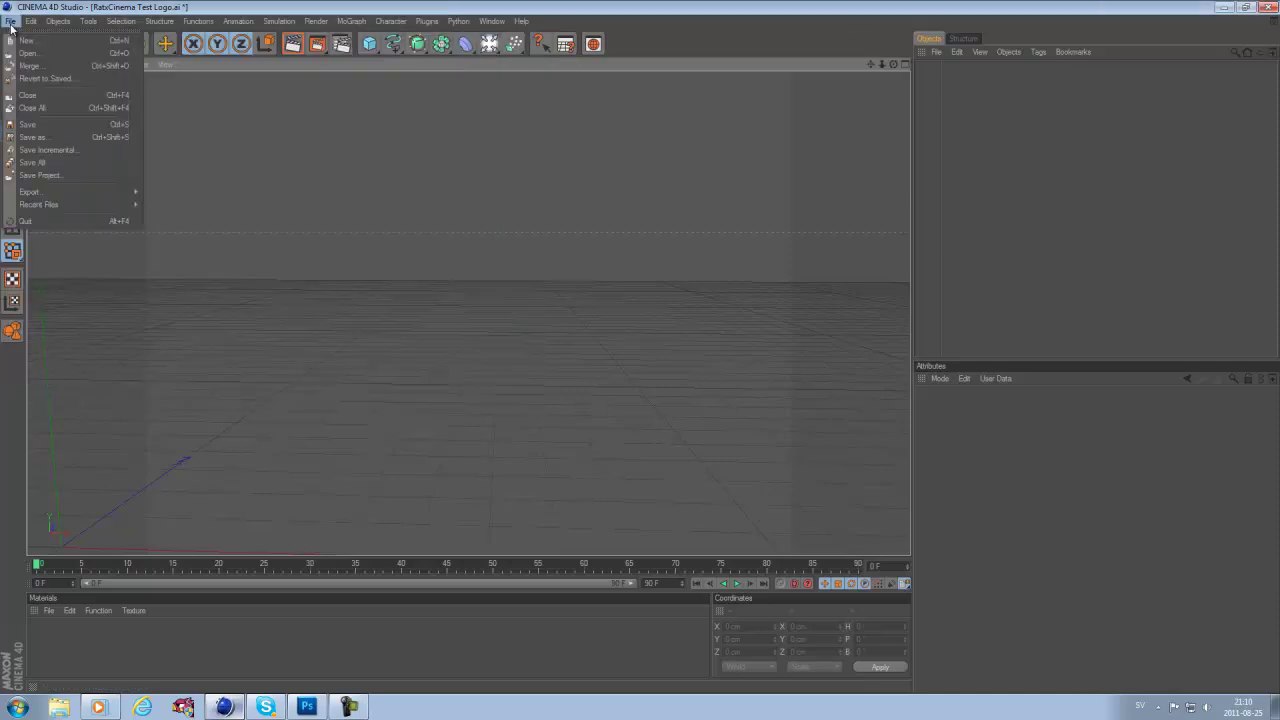
left_click(28, 53)
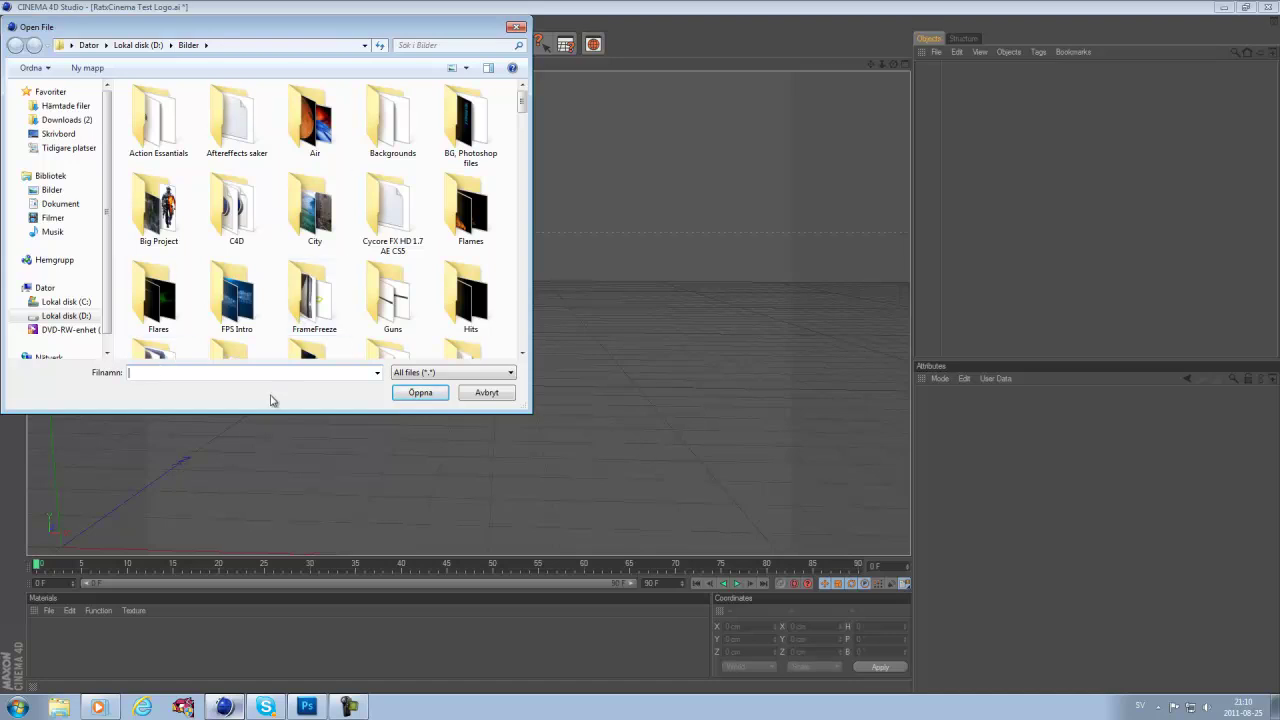
type("Tex")
key("BackSpace")
key("BackSpace")
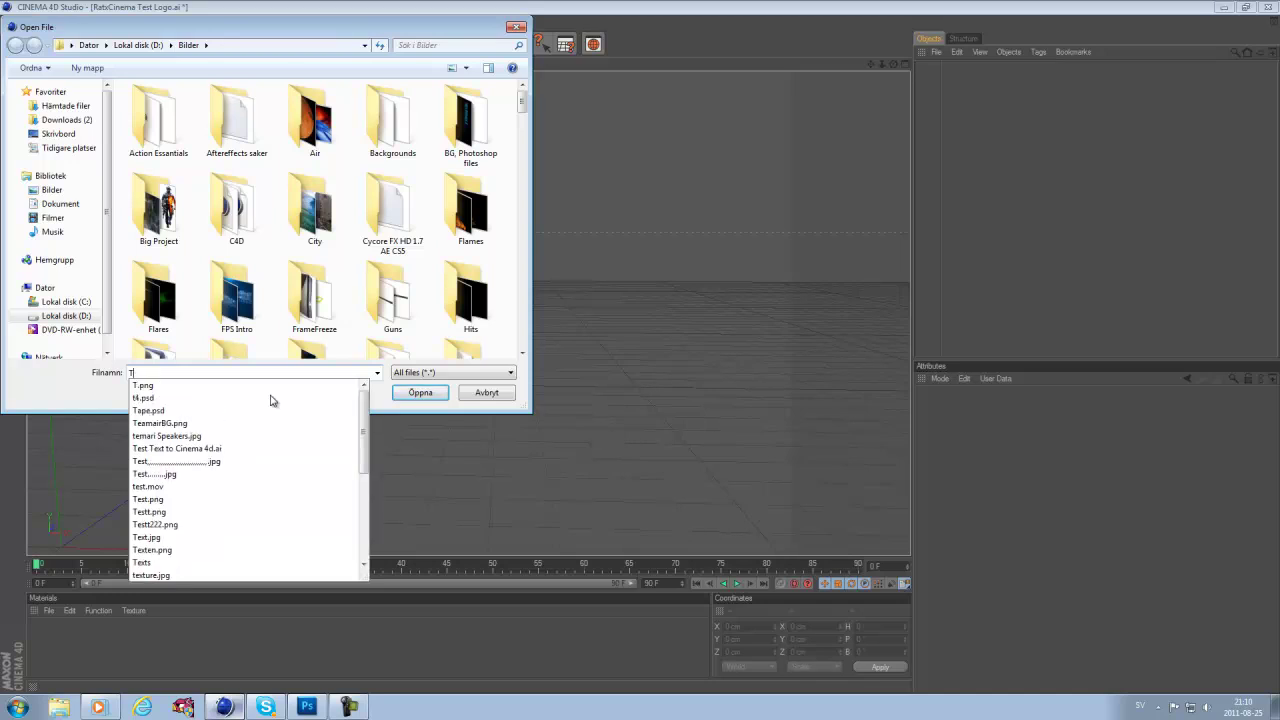
type("es")
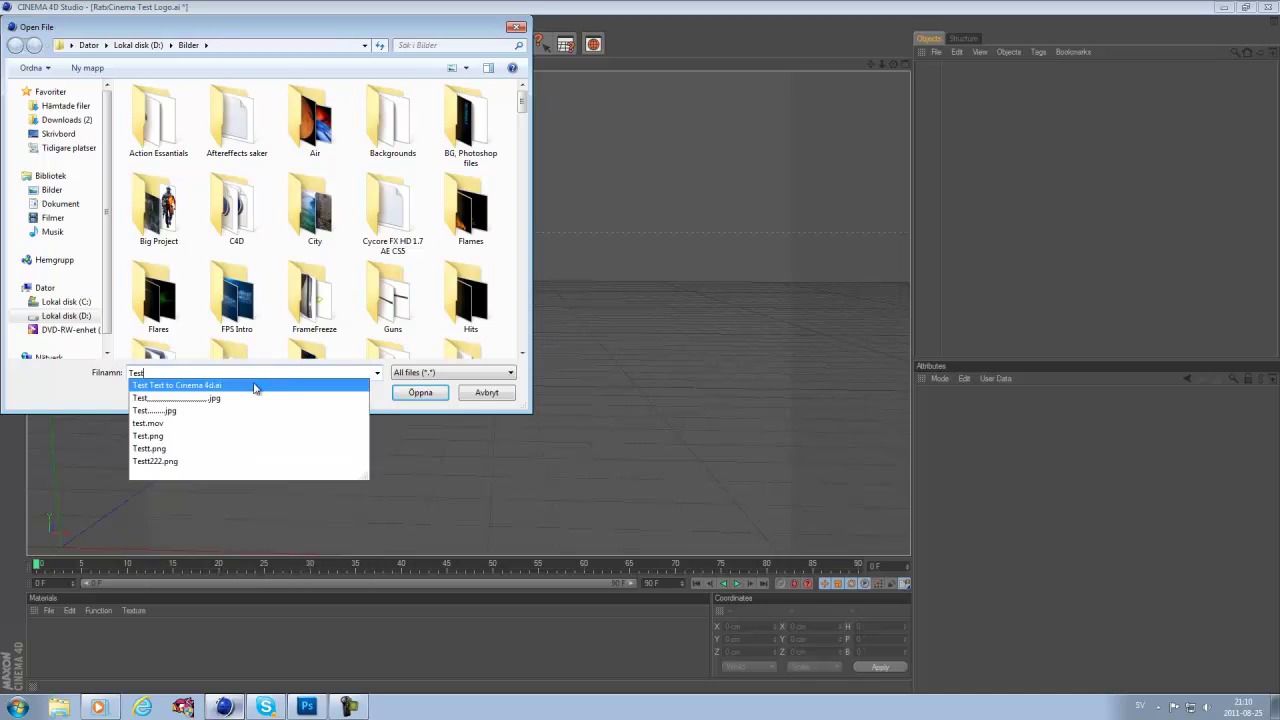
type("t")
left_click(253, 386)
left_click(420, 392)
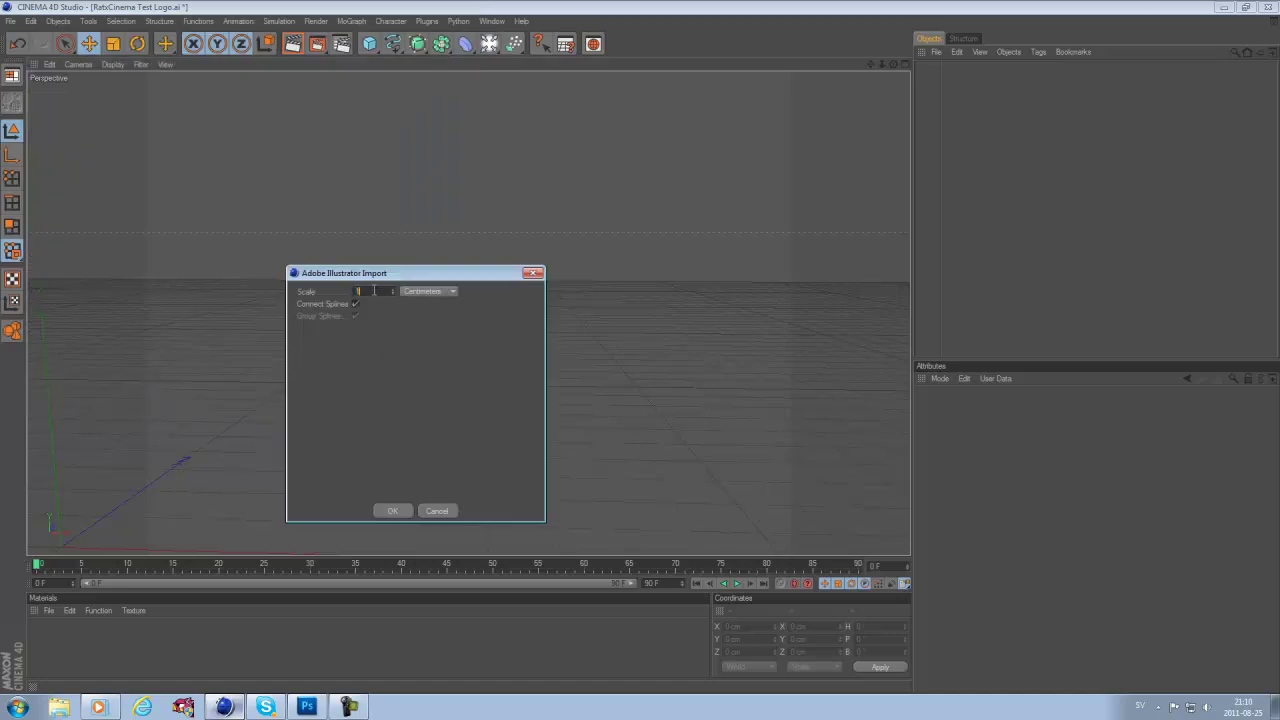
left_click(388, 511)
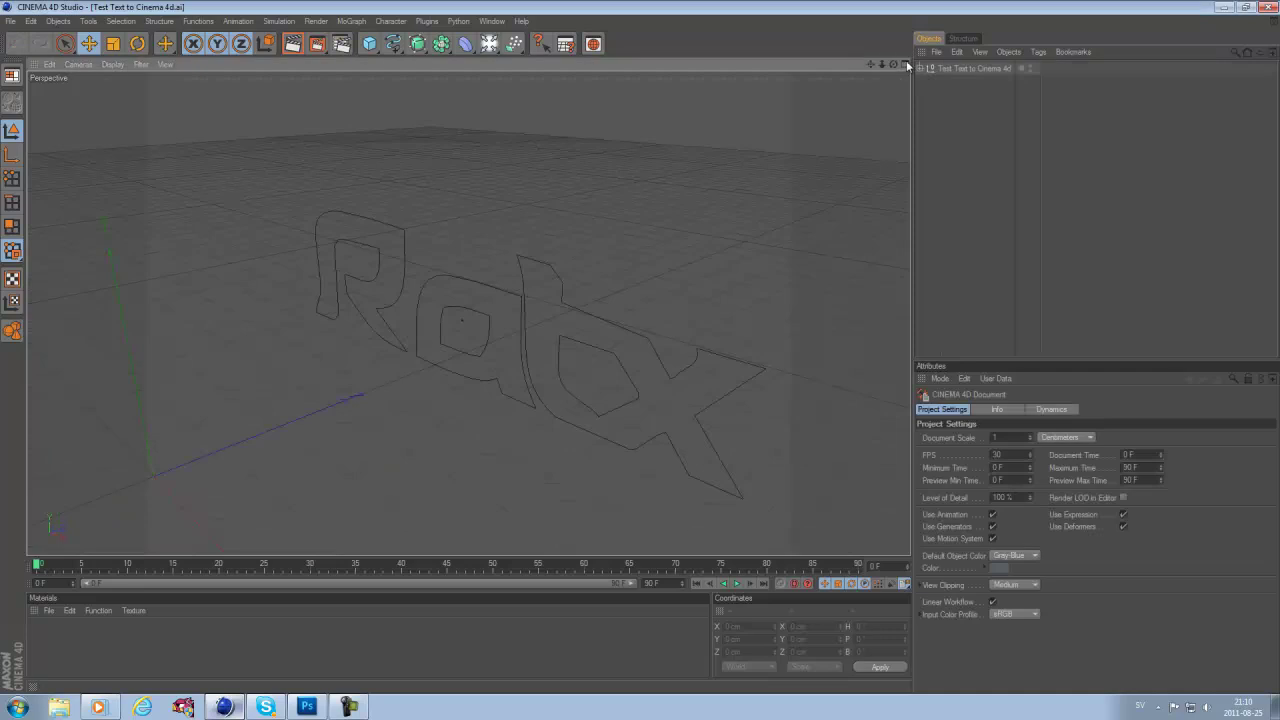
- Add an Extrude NURBS object and nest the imported Test Text to Cinema 4d splines under it
left_click_drag(893, 64, 640, 350)
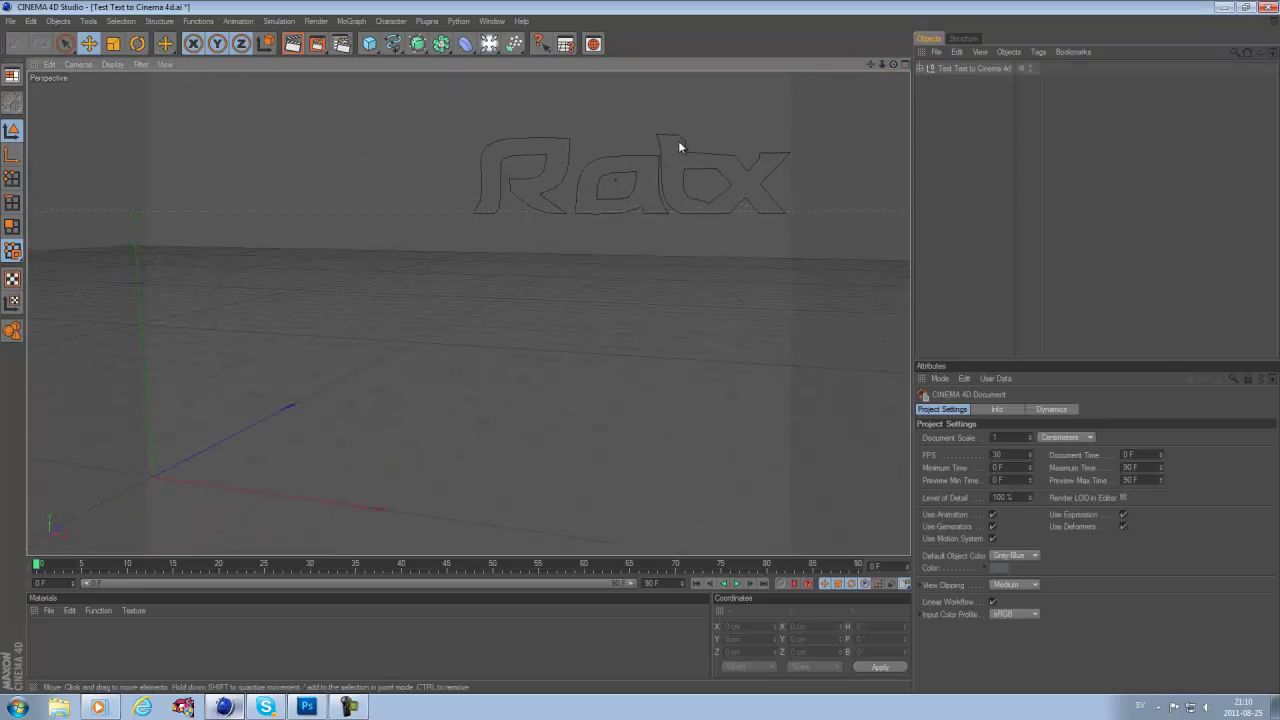
left_click_drag(870, 62, 771, 116)
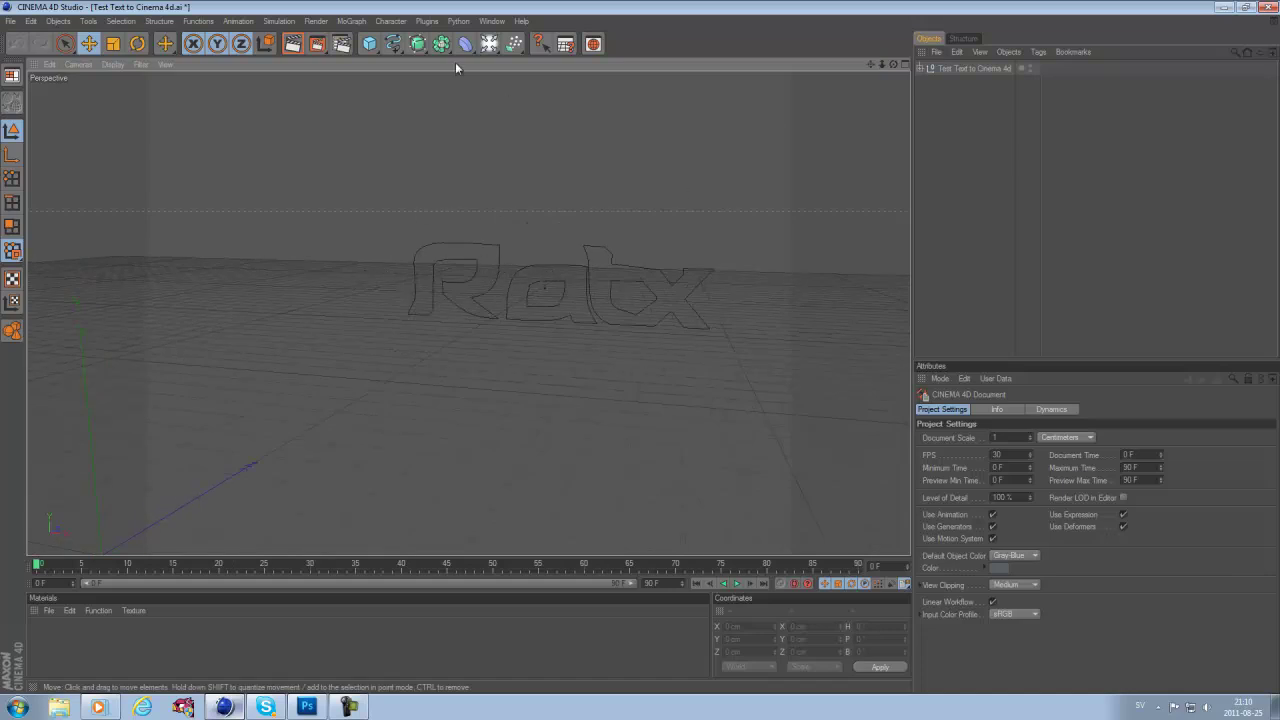
left_click(418, 46)
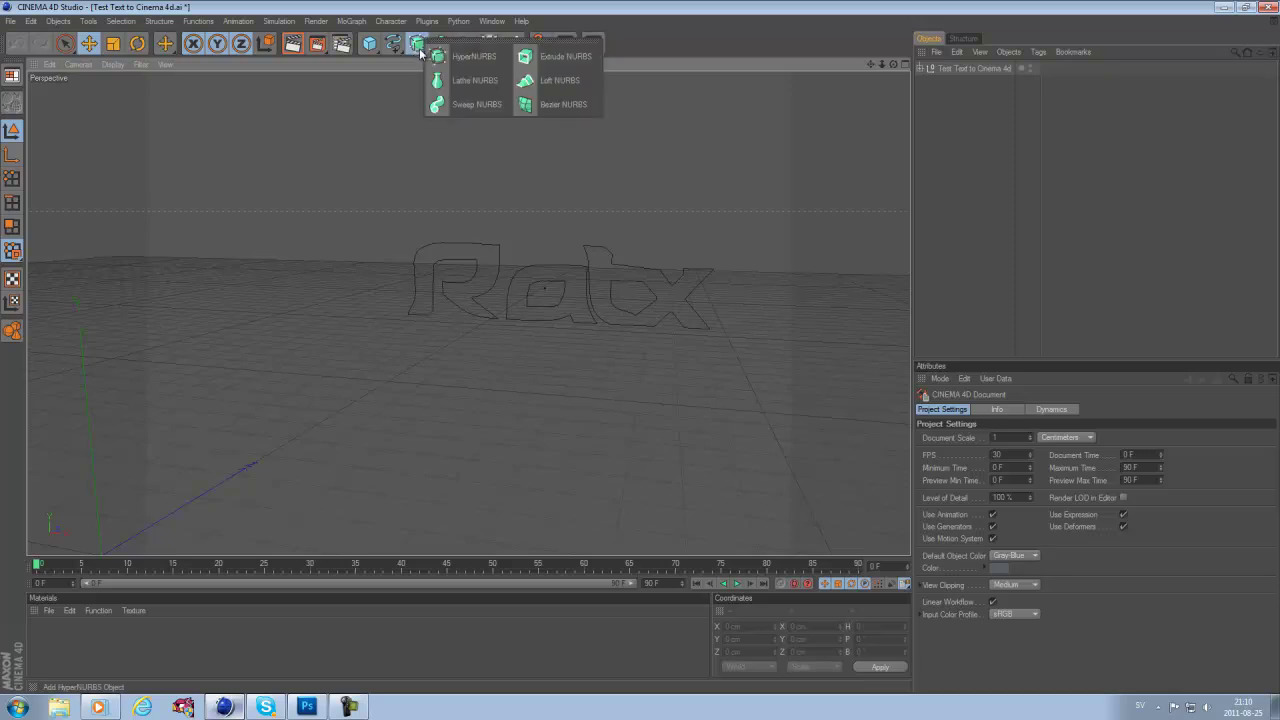
left_click(531, 57)
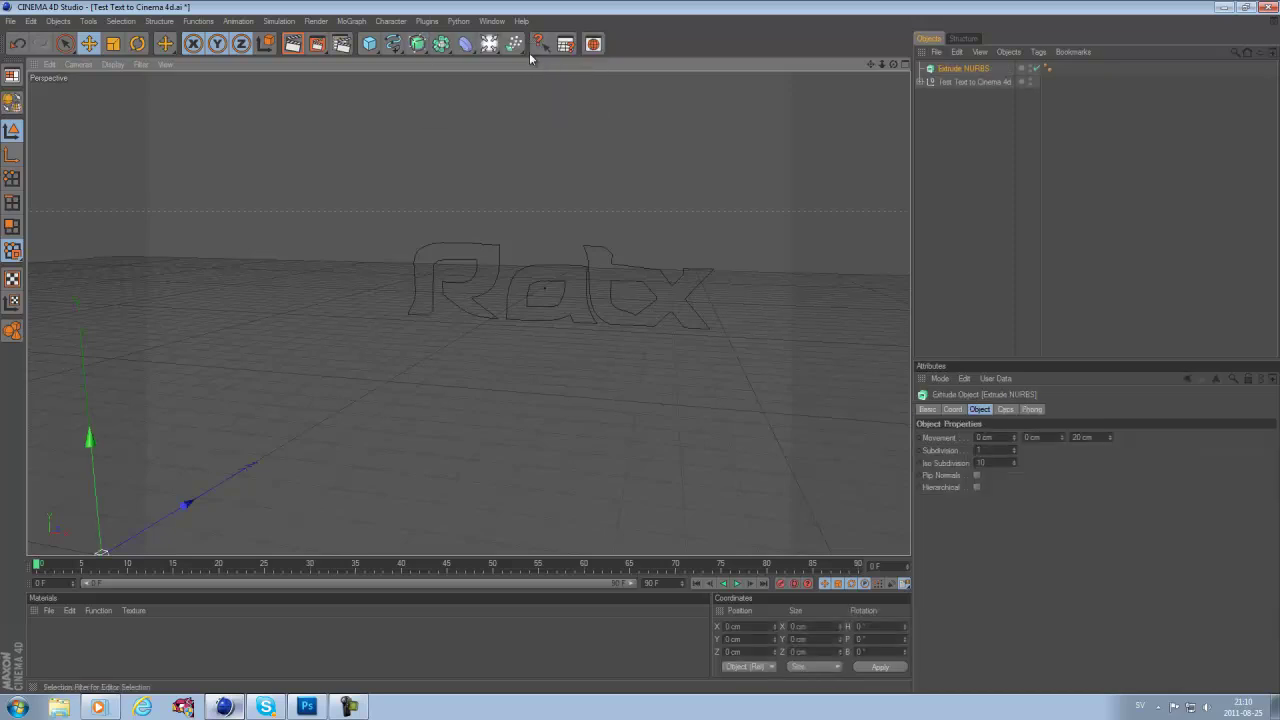
left_click(954, 85)
left_click_drag(954, 86, 958, 72)
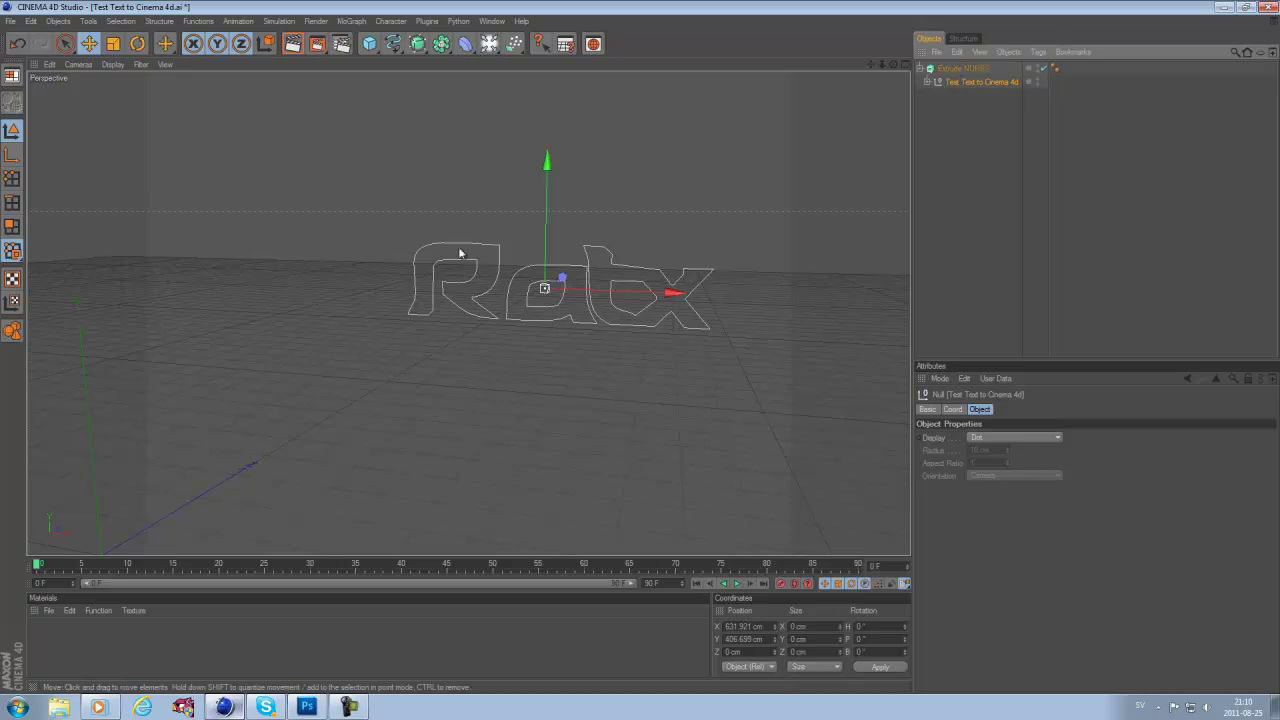
- Enable Hierarchical on the Extrude NURBS and increase its Z movement to deepen the Ratx lettering
left_click(970, 69)
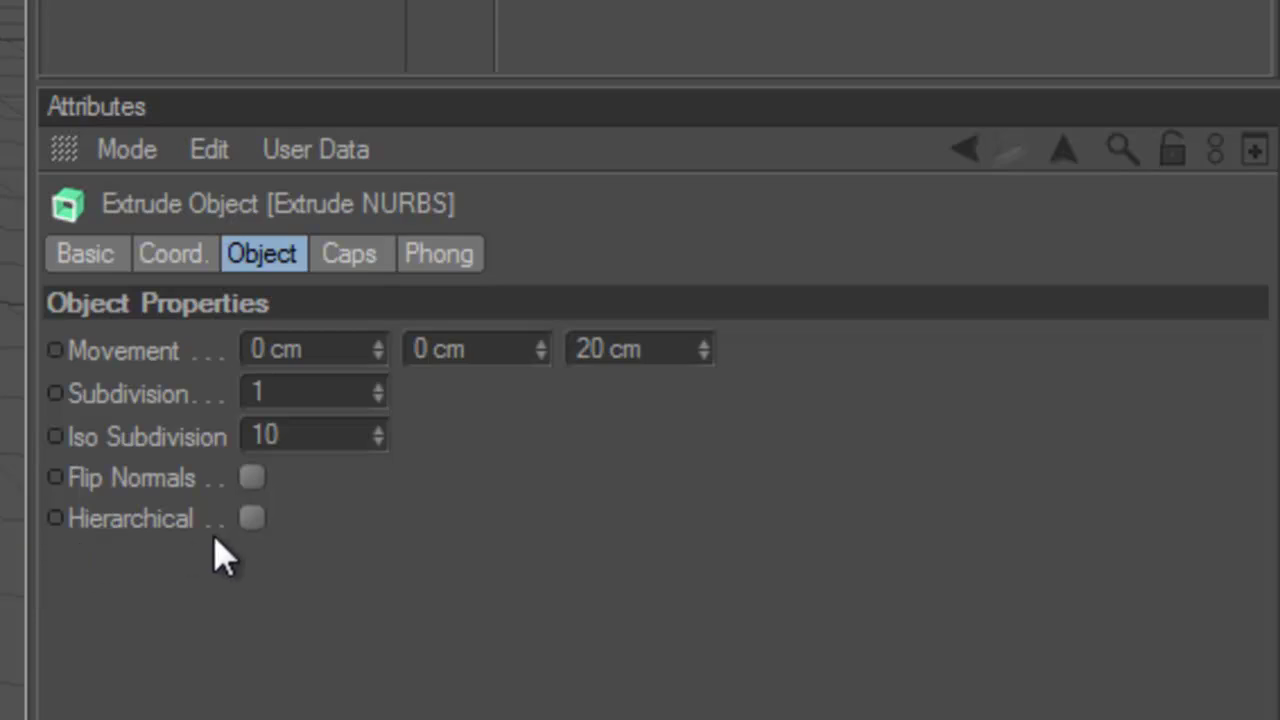
left_click(250, 520)
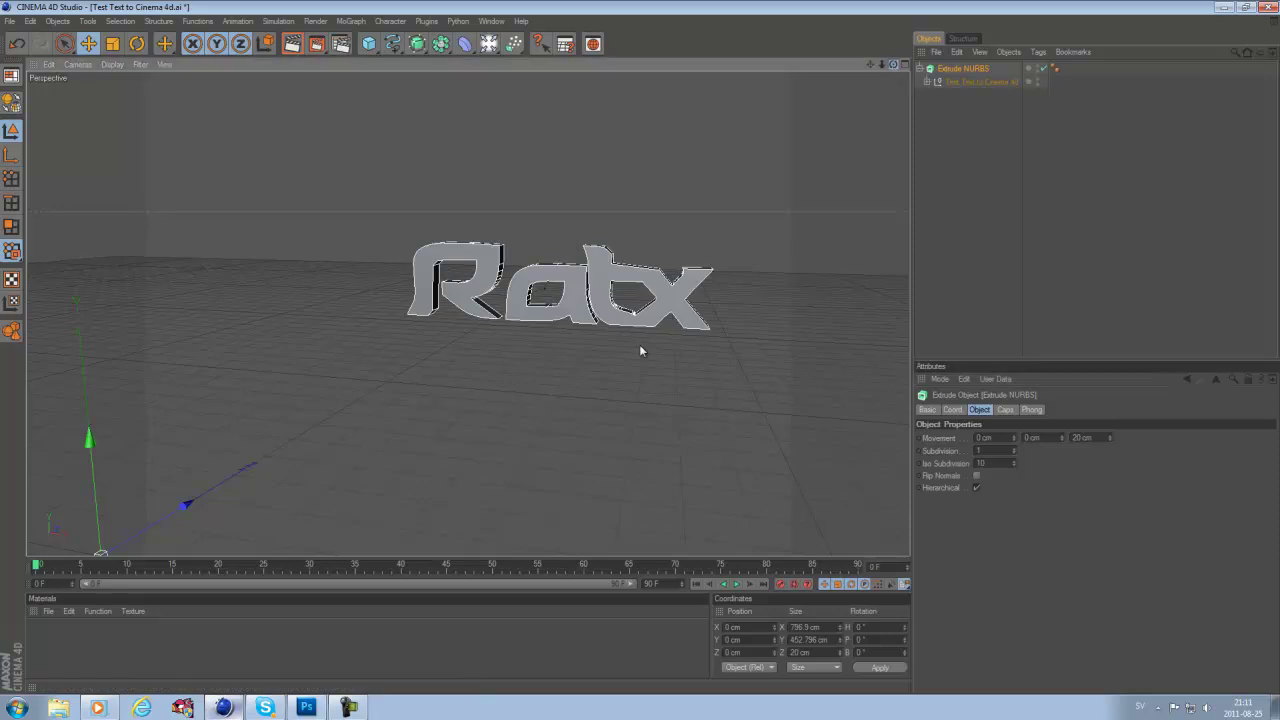
mouse_move(639, 344)
left_mouse_down("alt")
mouse_move(610, 330)
mouse_move(639, 347)
left_mouse_up("alt")
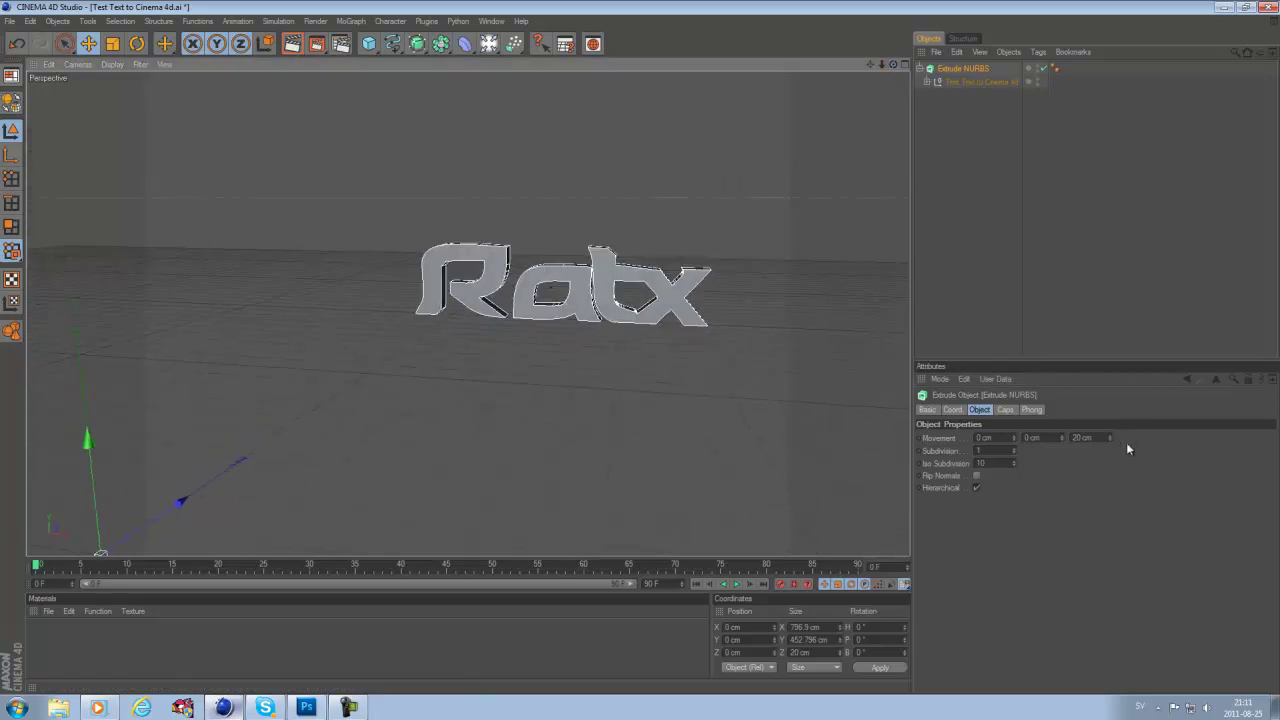
mouse_move(1112, 437)
left_mouse_down()
mouse_move(1108, 420)
mouse_move(1109, 471)
mouse_move(1110, 445)
left_mouse_up()
- Create a new material and set its color to pure red, RGB 255, 0, 0
double_click(119, 634)
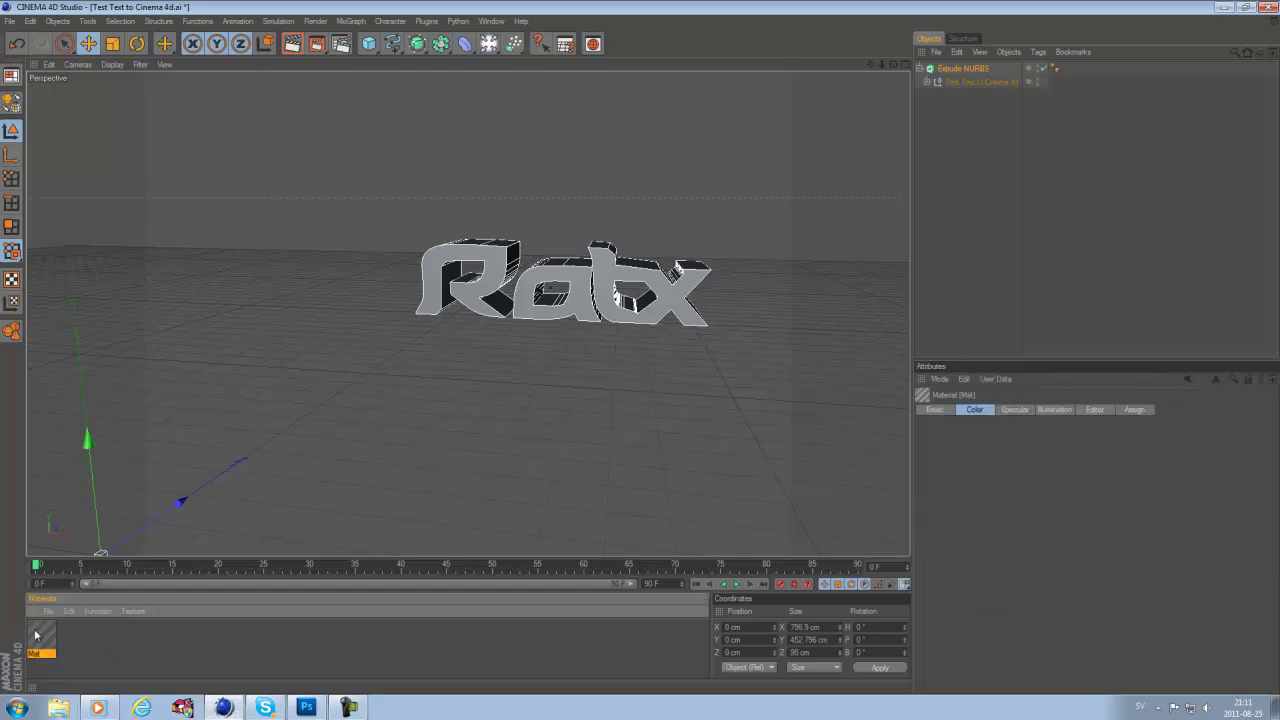
double_click(30, 636)
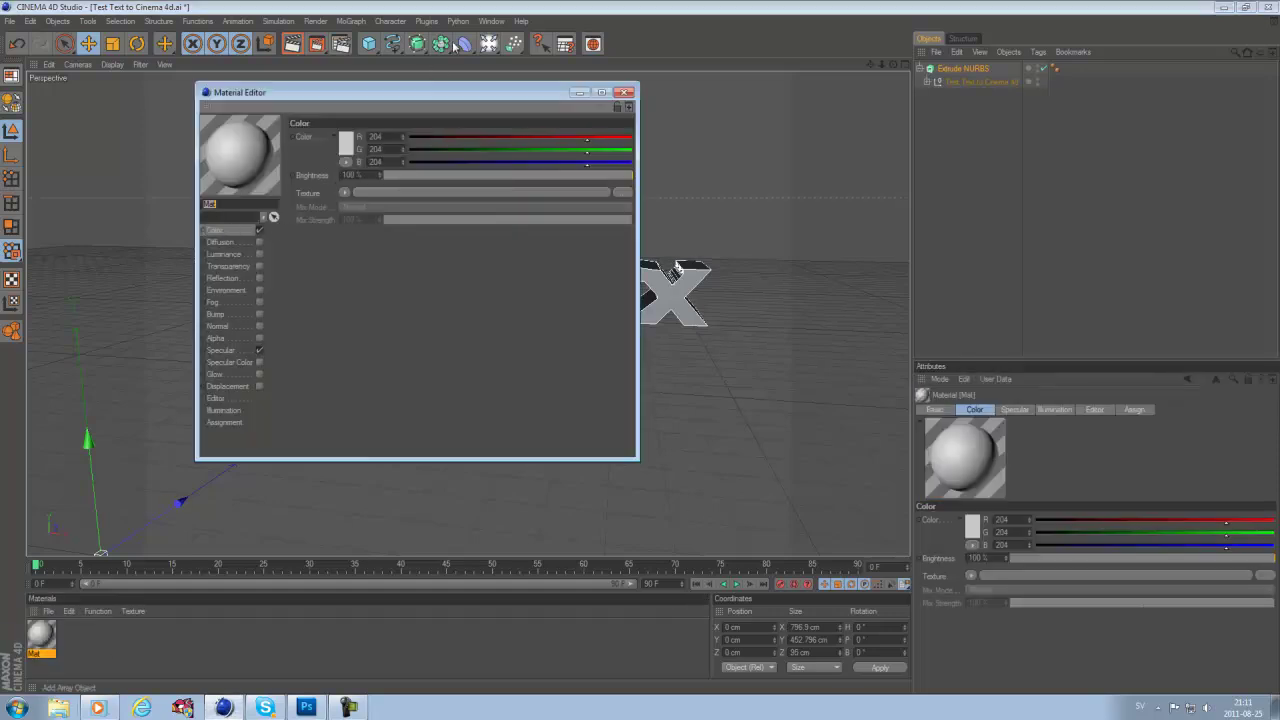
left_click(345, 148)
left_click_drag(340, 159, 350, 95)
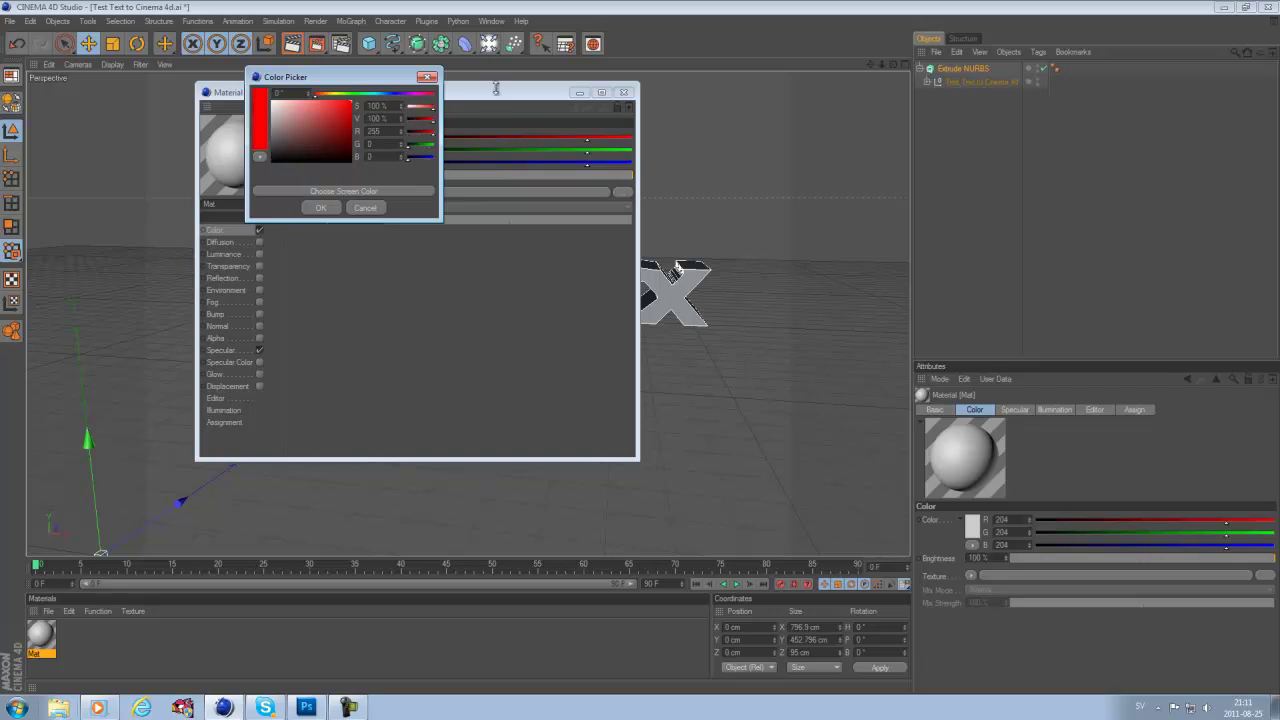
left_click(320, 208)
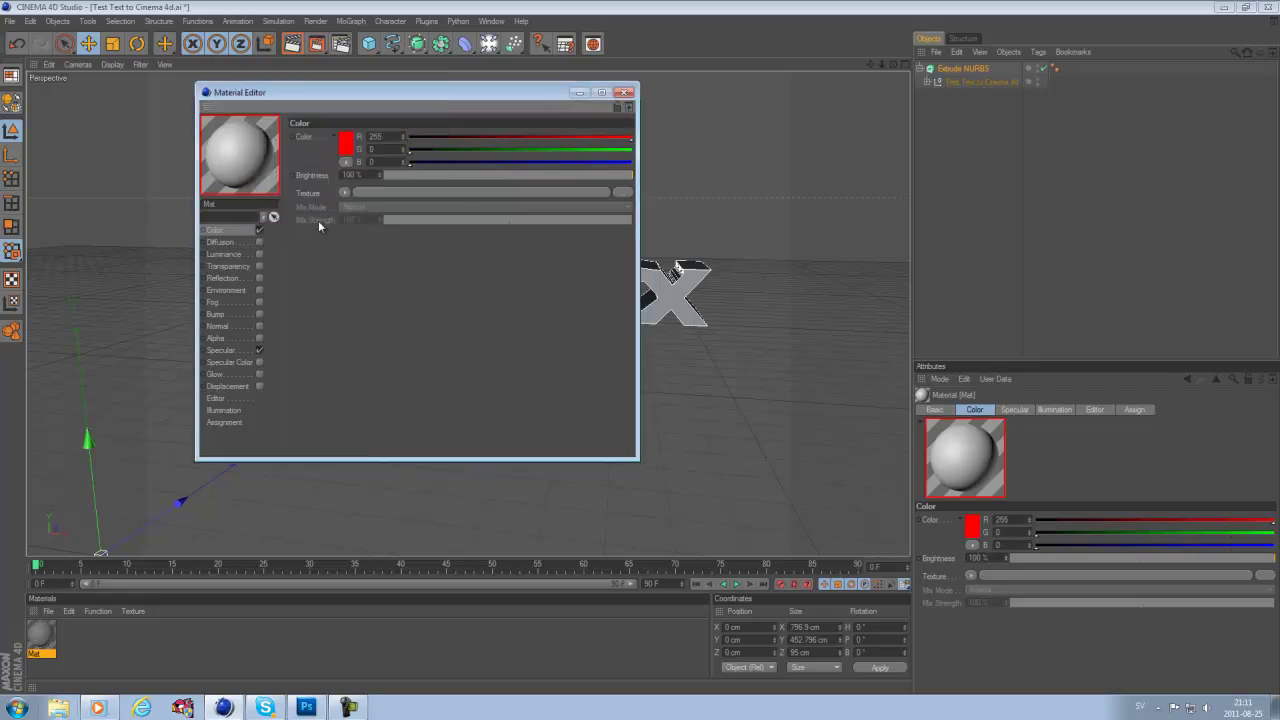
- Enable reflection on the red material with 21% brightness and a Fresnel texture, and close the material's settings
left_click(259, 278)
left_click(436, 175)
right_click(351, 149)
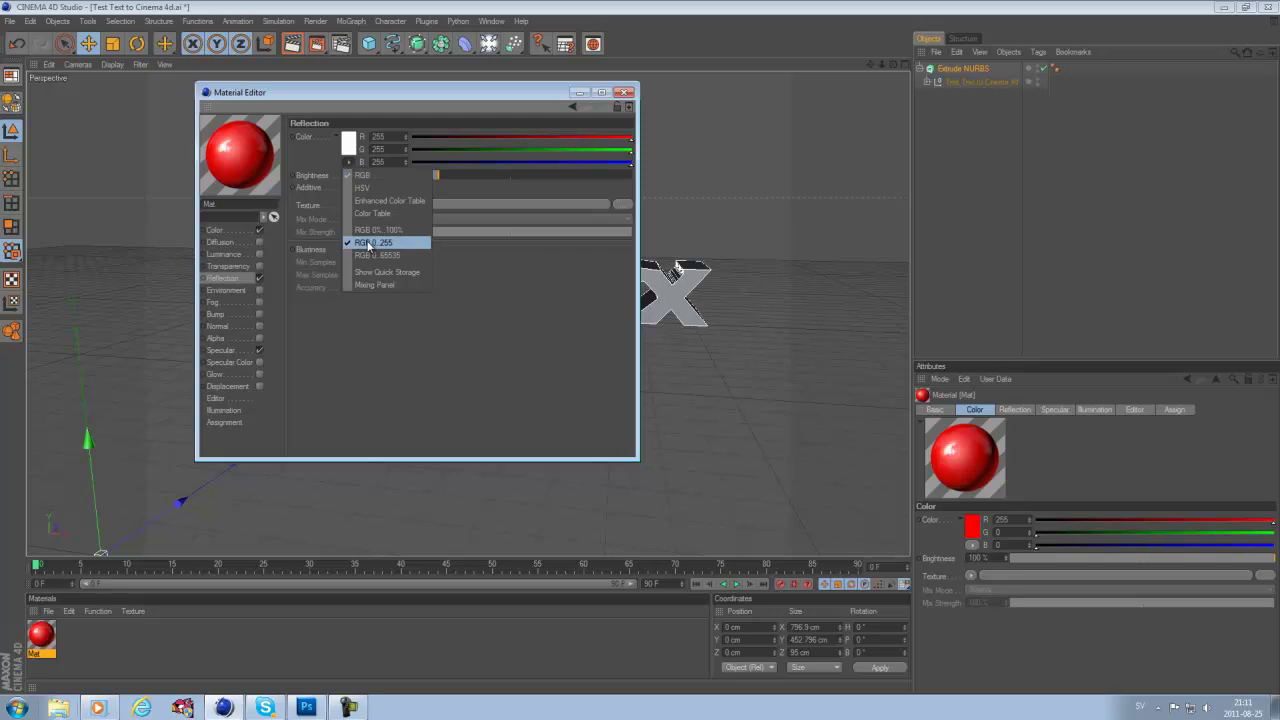
left_click(346, 204)
left_click(346, 204)
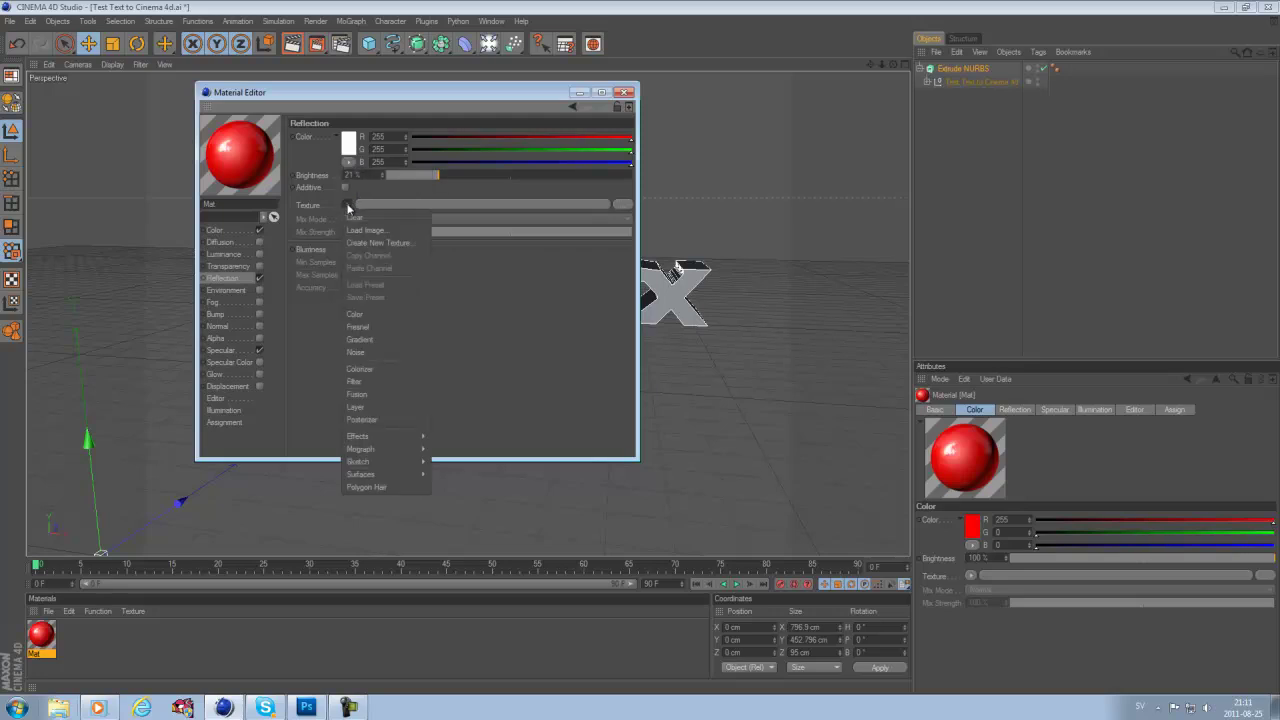
left_click(372, 326)
left_click(625, 92)
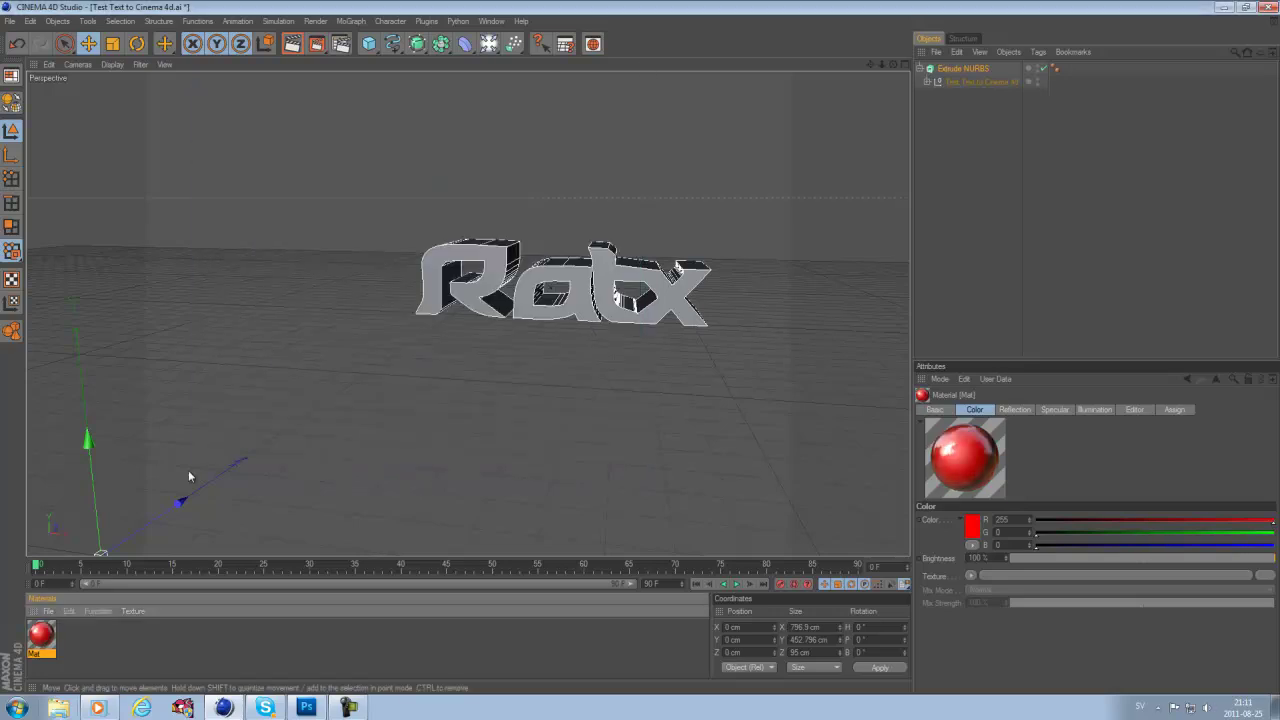
- Apply the red reflective material to the Extrude NURBS holding the Ratx lettering
left_click_drag(963, 63, 640, 347)
mouse_move(869, 65)
left_mouse_down()
mouse_move(631, 350)
mouse_move(877, 68)
left_mouse_up()
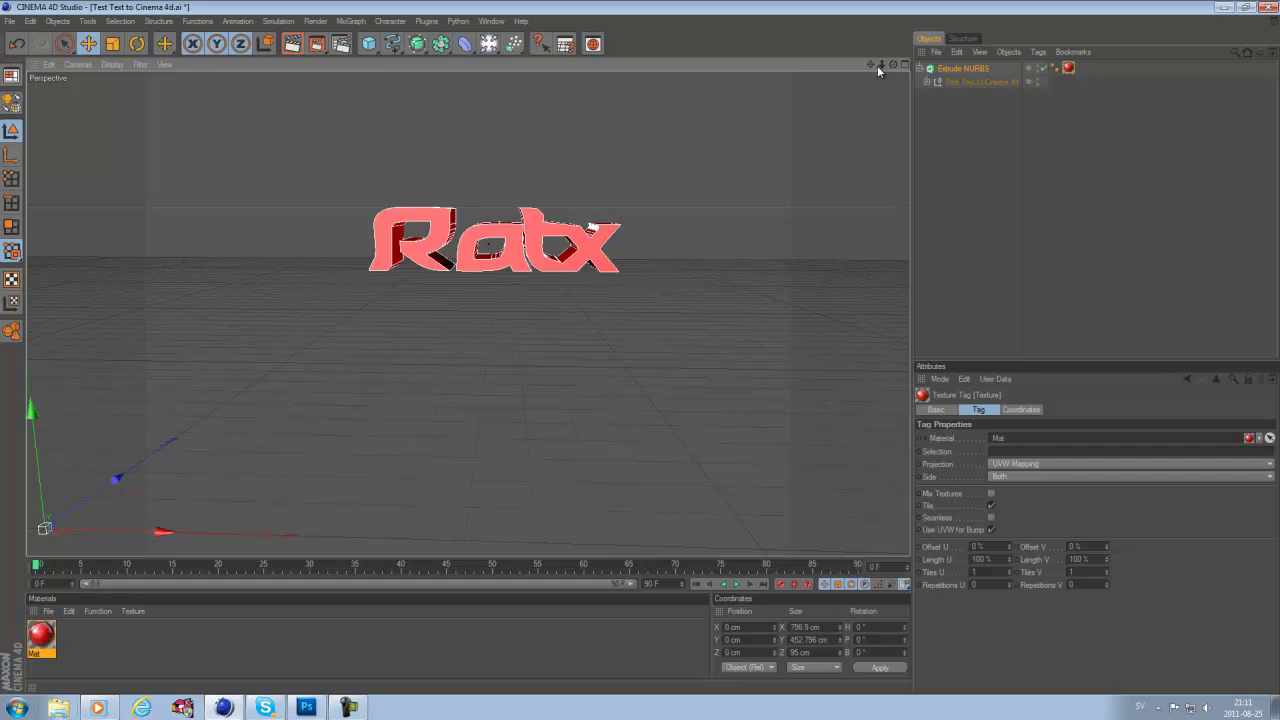
left_click_drag(865, 65, 695, 249)
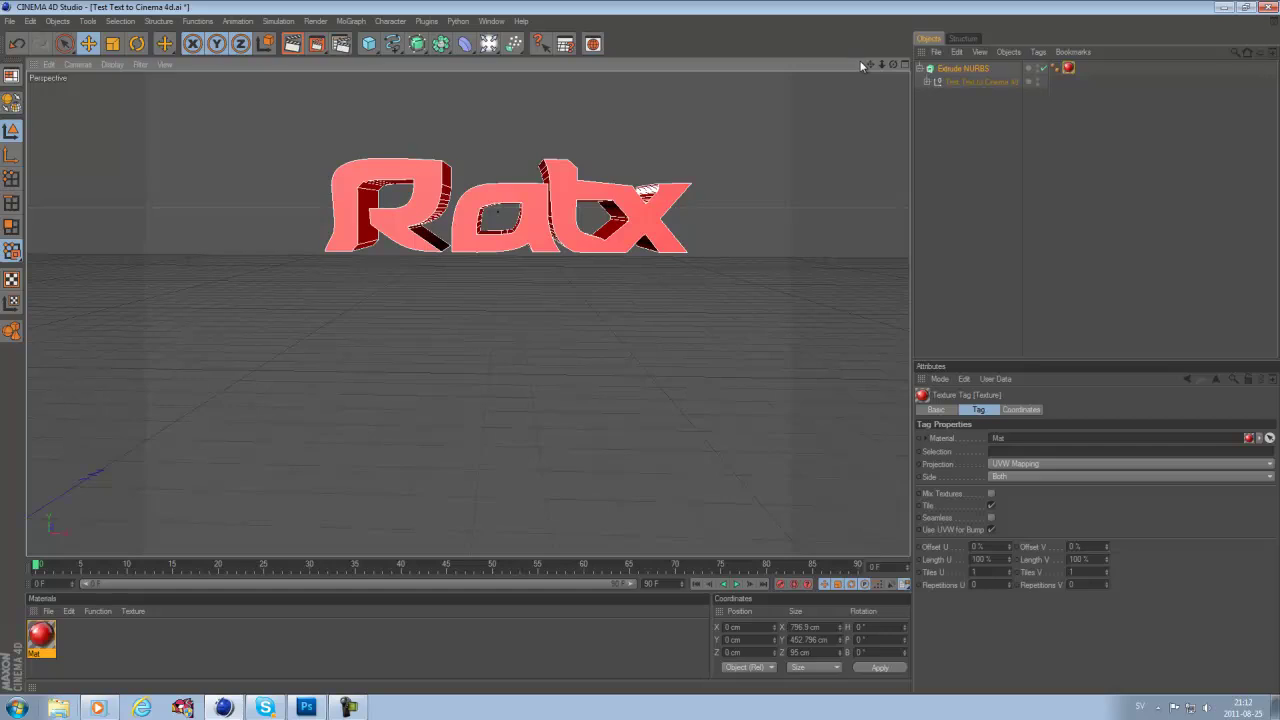
left_click_drag(868, 65, 640, 350)
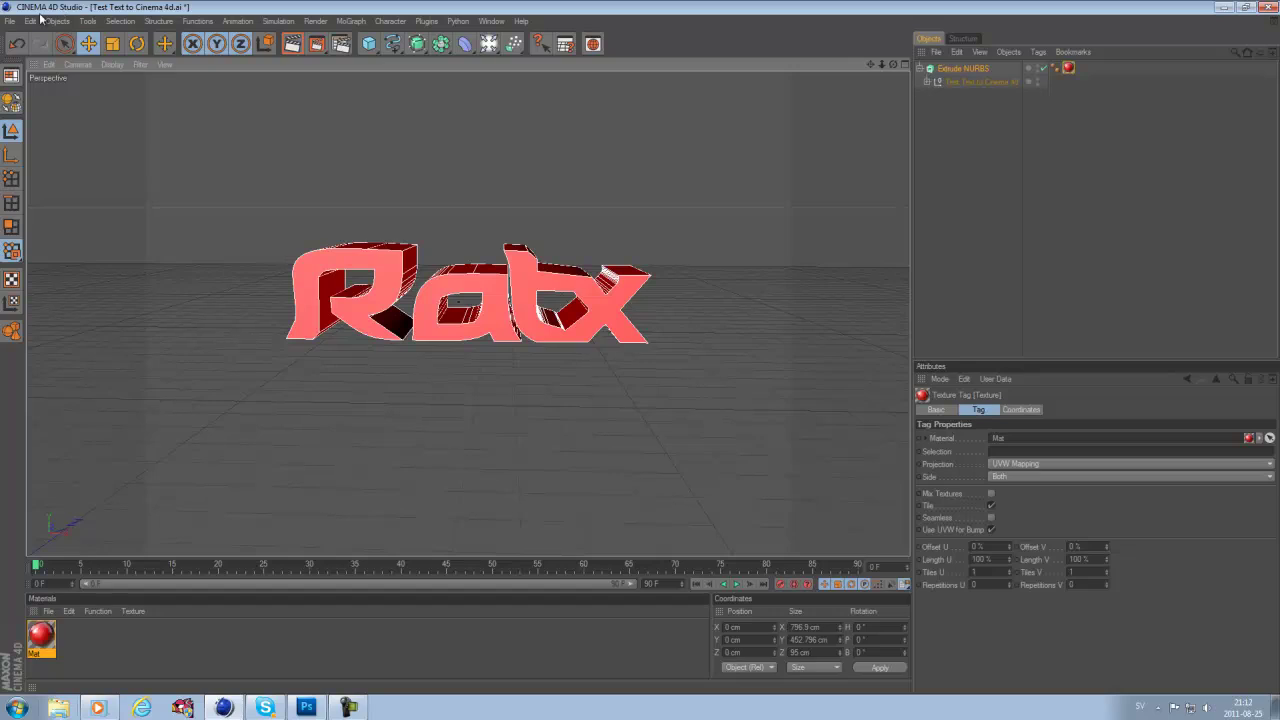